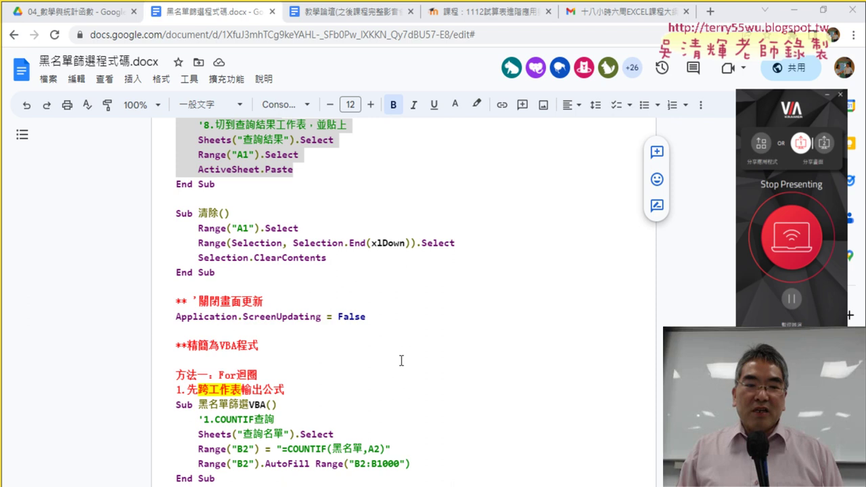
Scroll the code notes to the 黑名單篩選VBA section, then minimize Chrome to reveal Excel.
scroll(403, 359, down, 1)
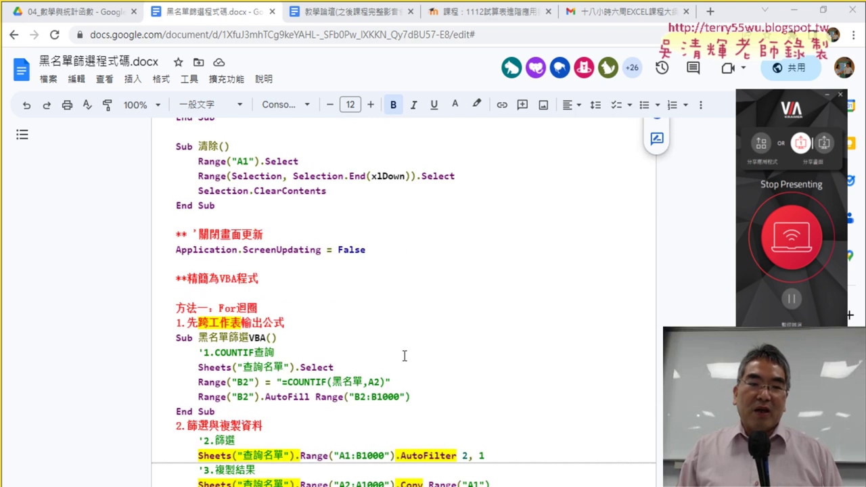
click(795, 11)
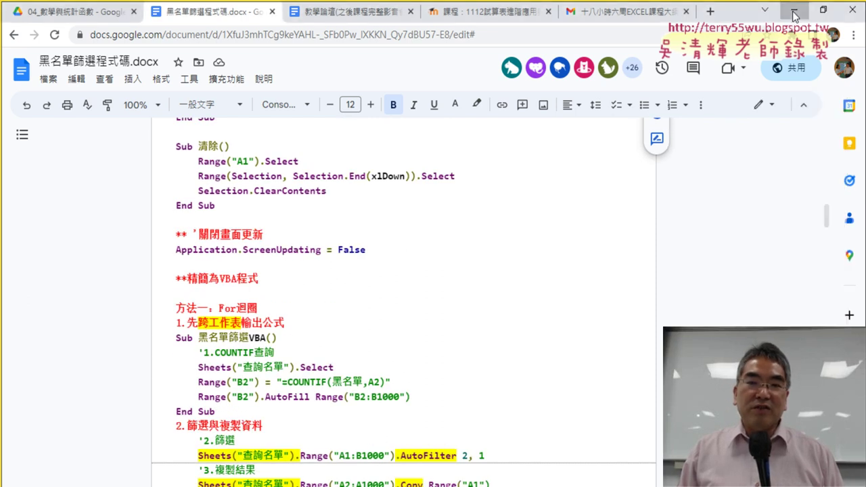
Open the VBA editor on Module2 and move it right so the sheet's macro buttons show.
click(26, 64)
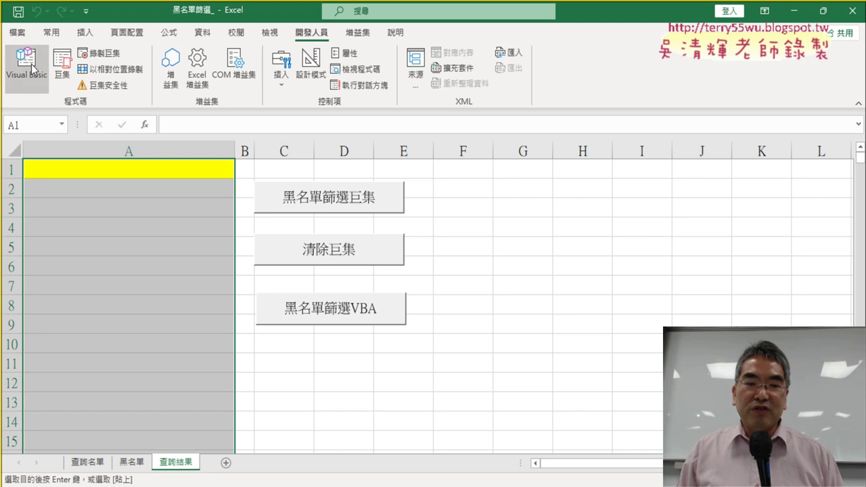
scroll(515, 257, down, 1)
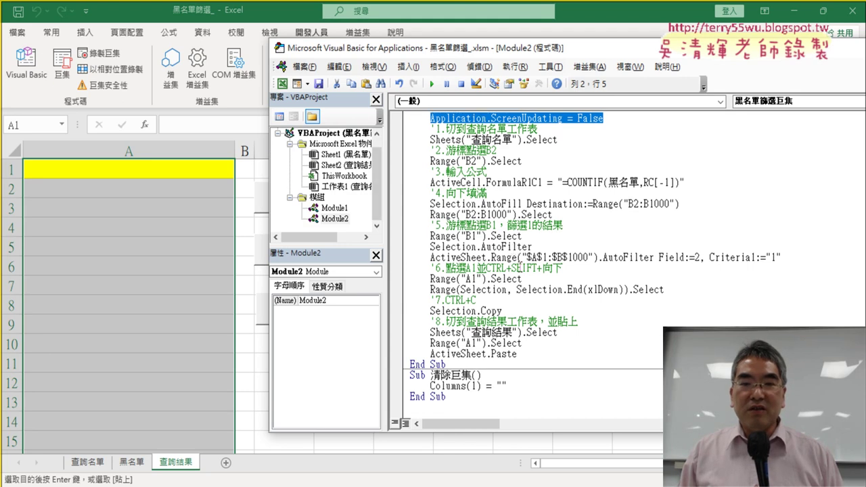
click(515, 407)
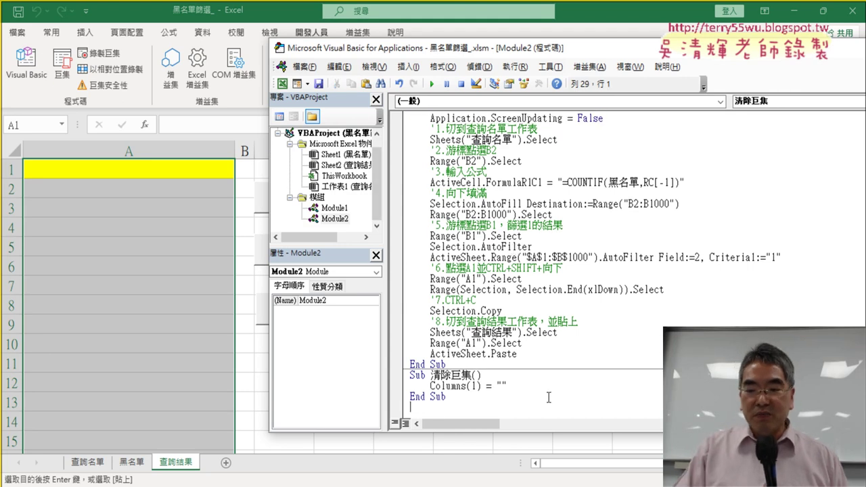
drag(472, 52, 615, 56)
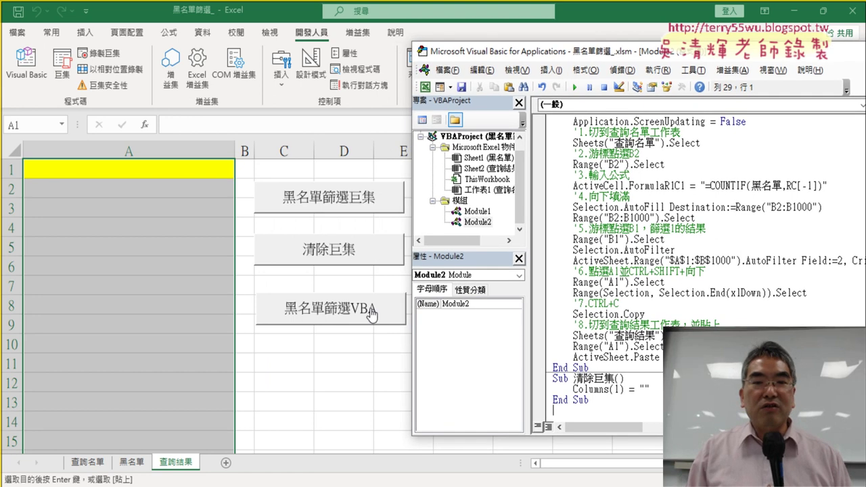
Select 'Sub 黑名單篩選' on the first line and go to the empty line after the last End Sub.
scroll(586, 282, up, 1)
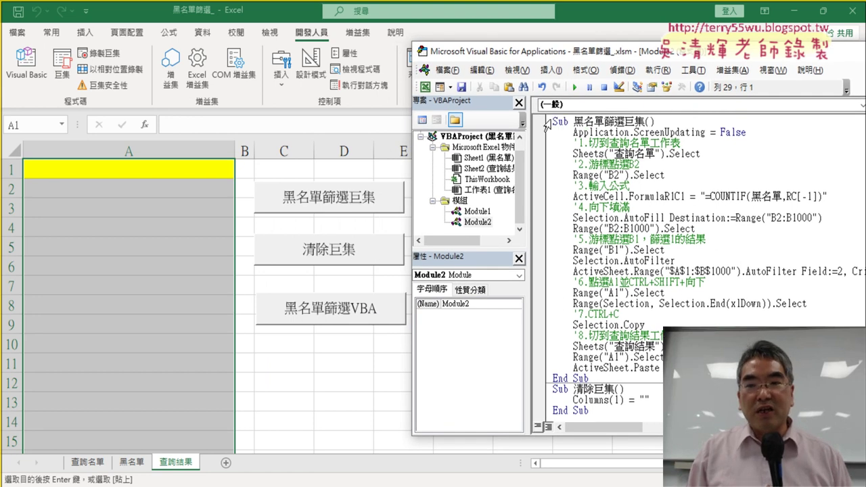
click(547, 124)
click(641, 124)
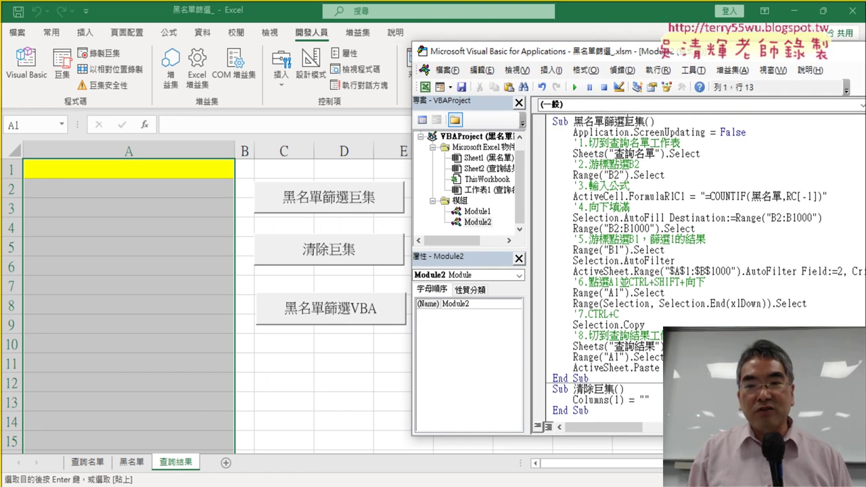
drag(624, 122, 524, 119)
key(ctrl+c)
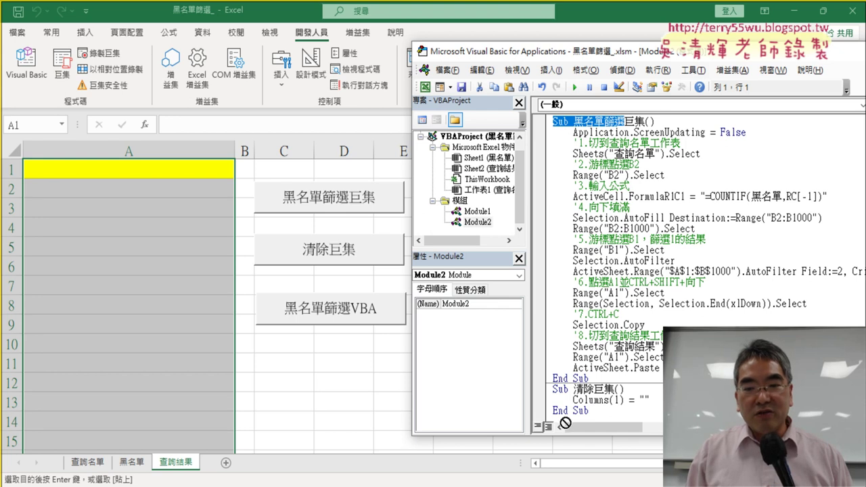
click(569, 420)
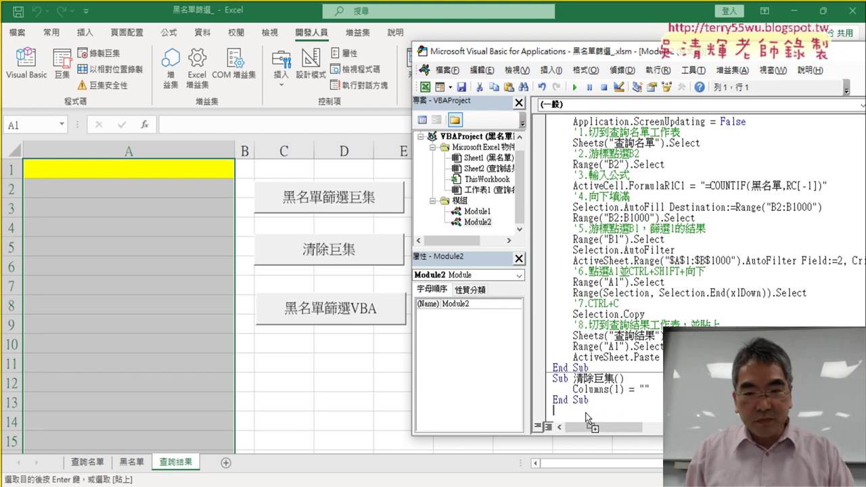
Create Sub 黑名單篩選VBA() below 清除巨集 and indent its empty body line.
key(ctrl+v)
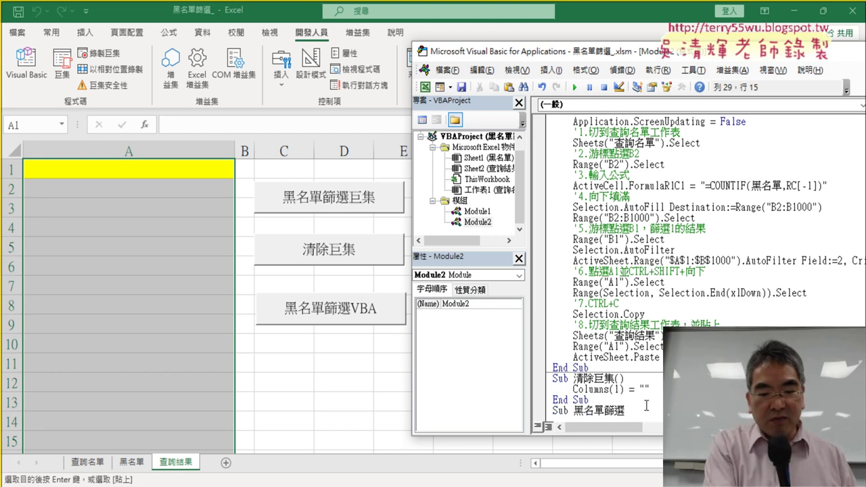
text(VBA)
key(Return)
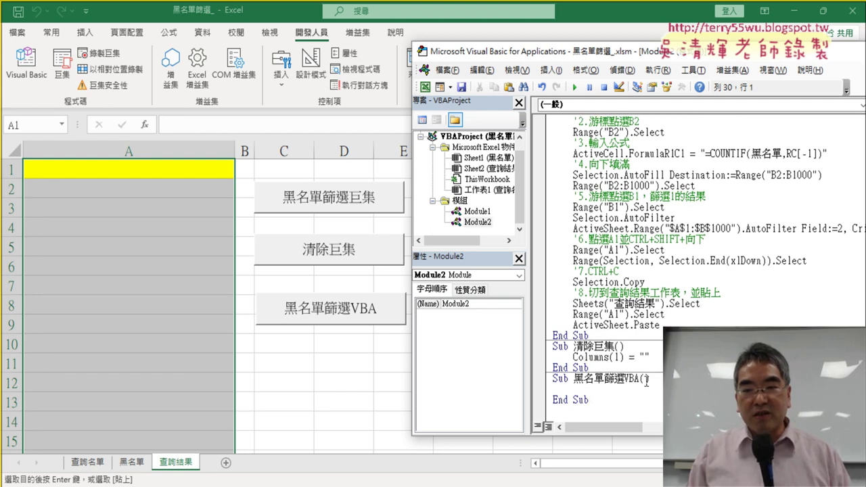
double_click(640, 380)
click(648, 384)
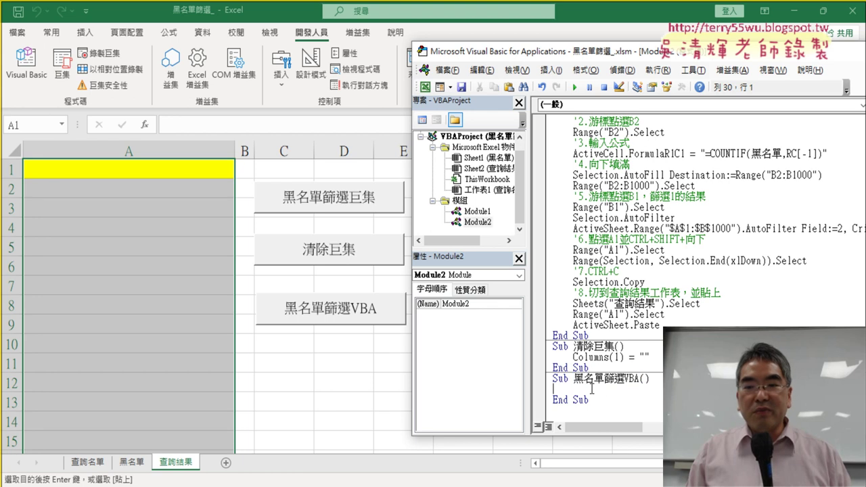
key(Tab)
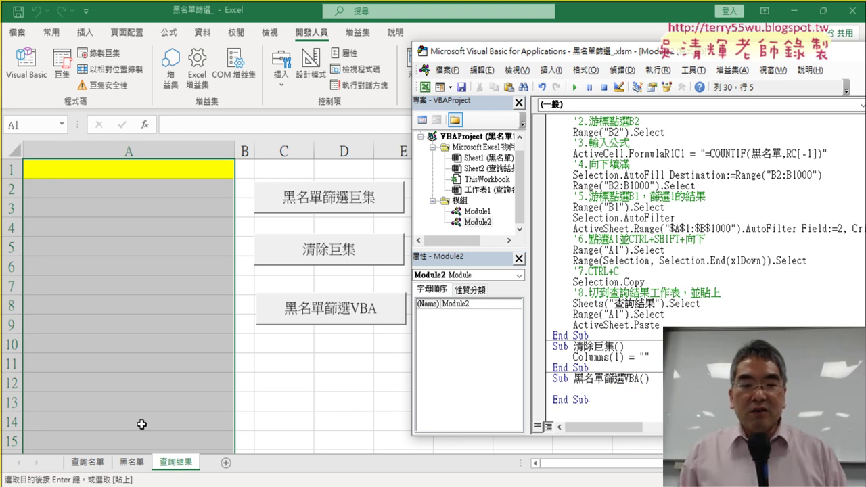
Check B2's =COUNTIF(黑名單,A2) formula on the 查詢名單 sheet, then reopen the VBA editor.
click(87, 463)
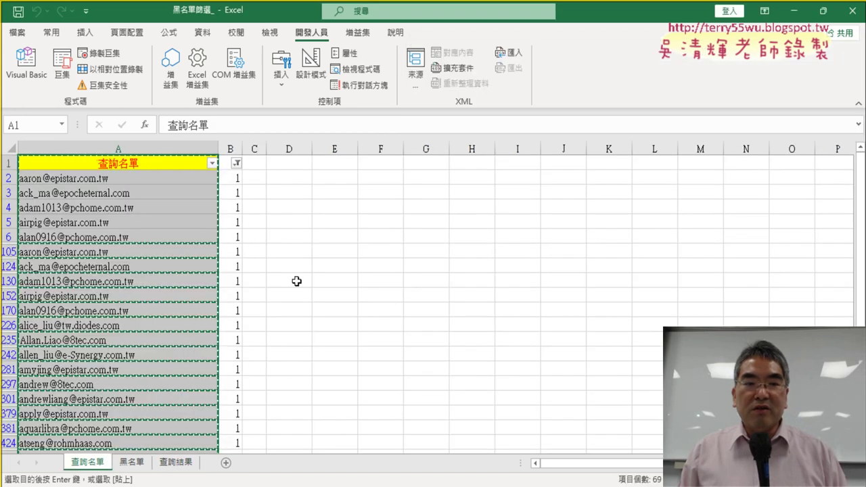
click(235, 178)
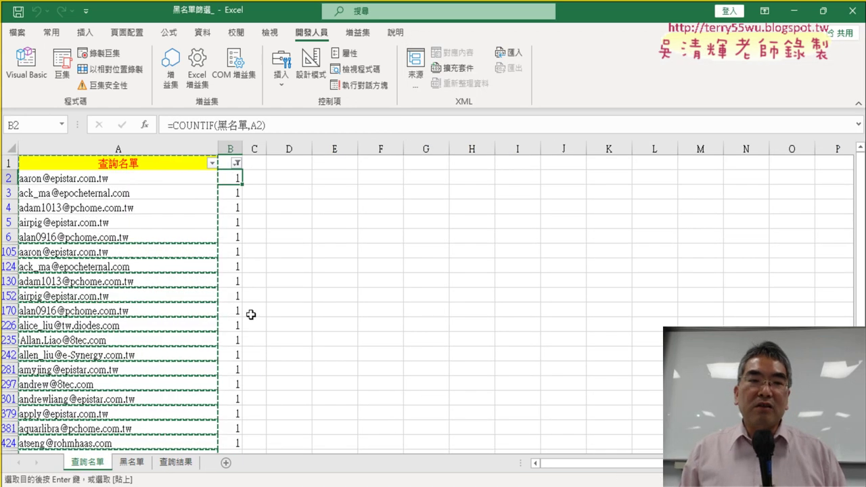
click(34, 64)
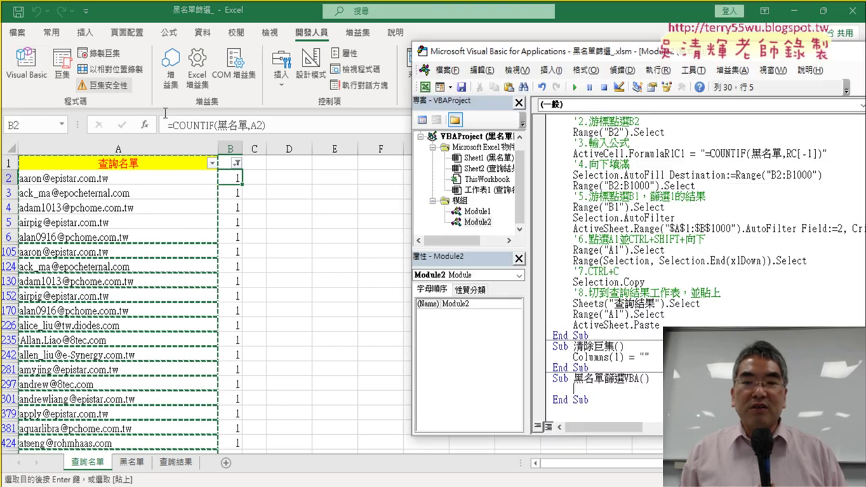
scroll(682, 214, down, 2)
Copy Sheets("查詢名單").Select into 黑名單篩選VBA as its first line, followed by a new line.
scroll(682, 213, up, 2)
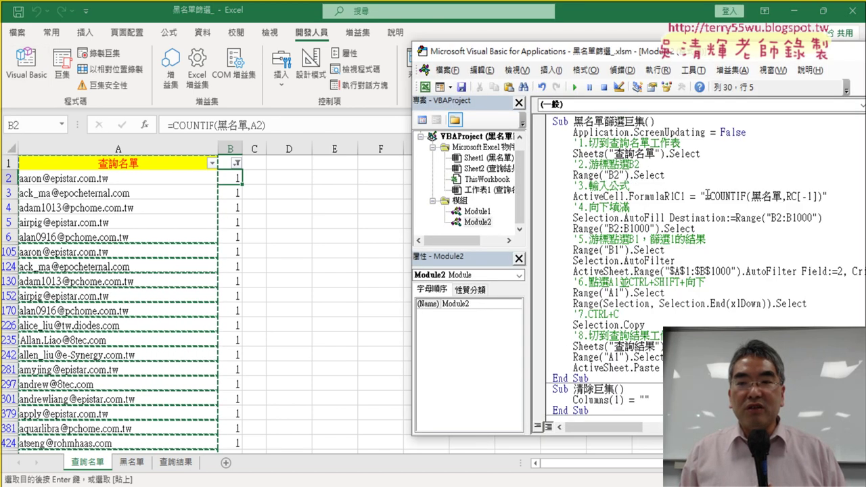
drag(699, 154, 573, 154)
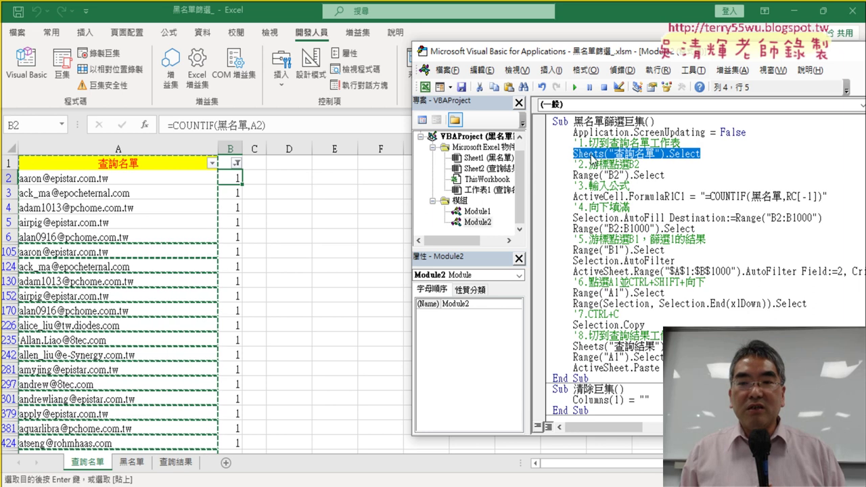
right_click(604, 155)
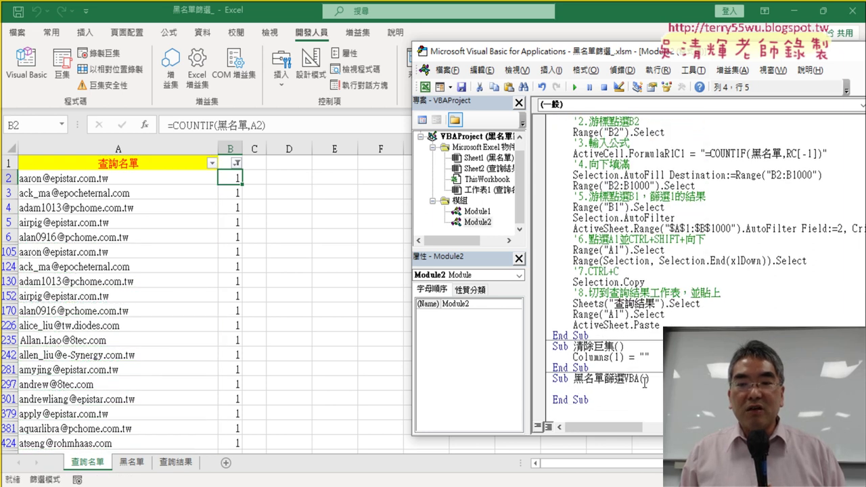
click(647, 380)
key(Return)
key(Tab)
key(ctrl+v)
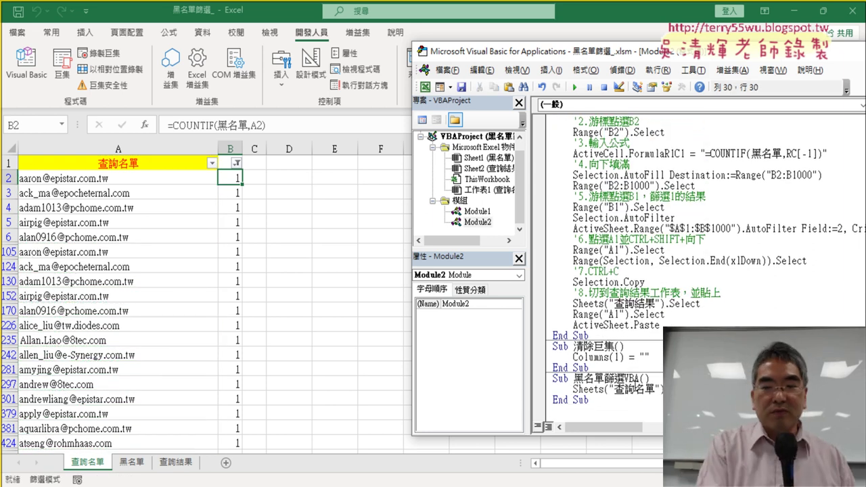
key(Return)
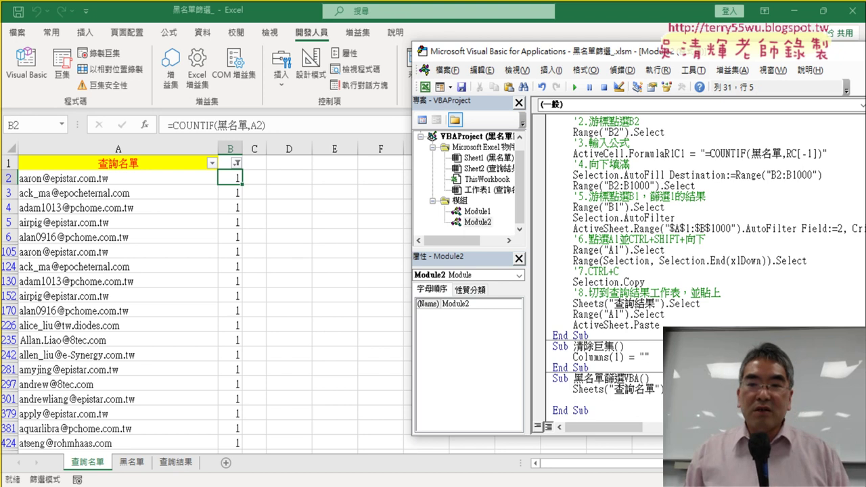
Select the Range("B2") text in the old macro for reuse.
scroll(703, 266, up, 1)
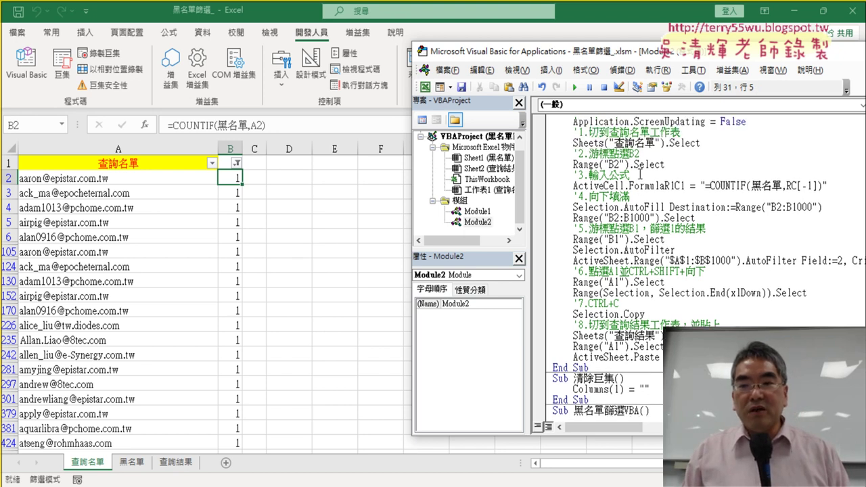
drag(574, 165, 633, 165)
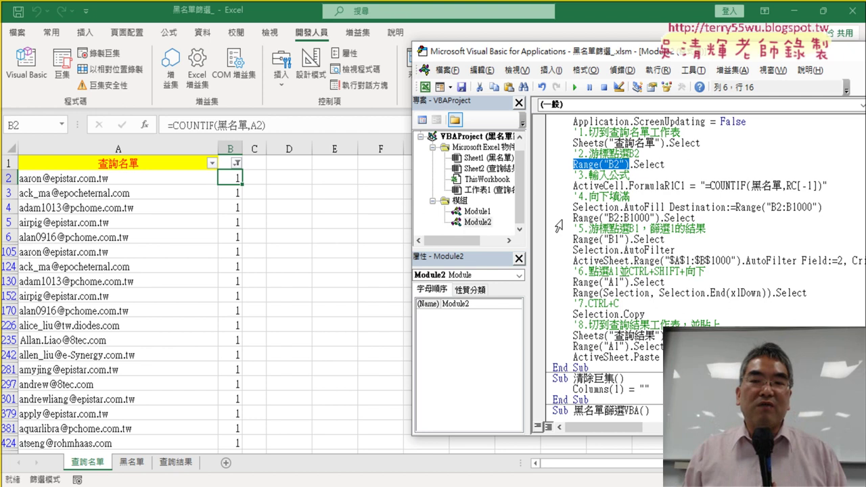
scroll(611, 357, down, 2)
Write Range("B2") = "" on the blank line of 黑名單篩選VBA.
click(609, 387)
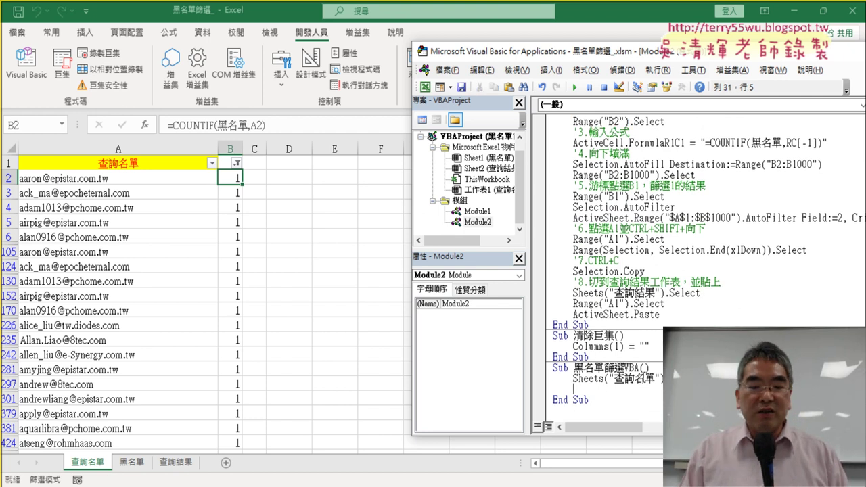
key(ctrl+v)
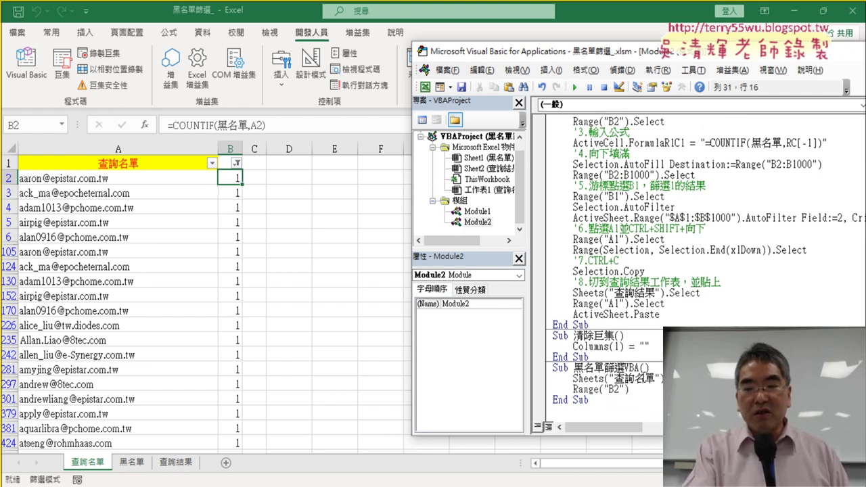
text("")
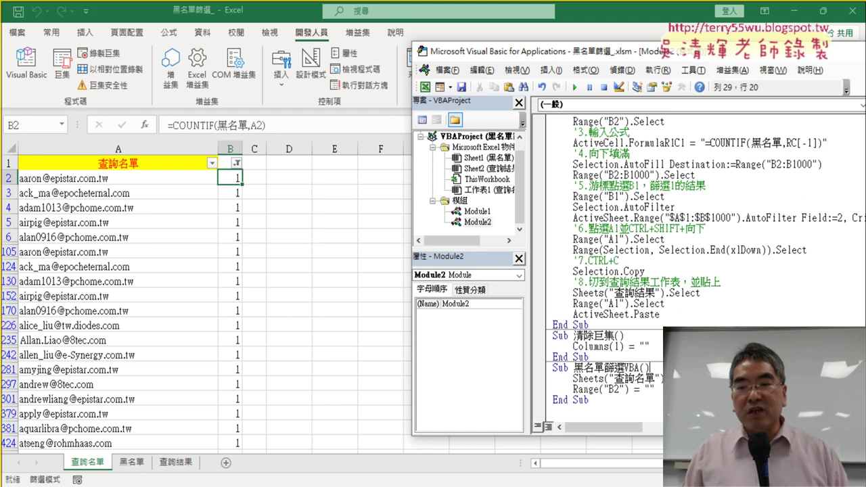
Copy B2's COUNTIF formula from the formula bar into the quotes and start a new line.
click(261, 128)
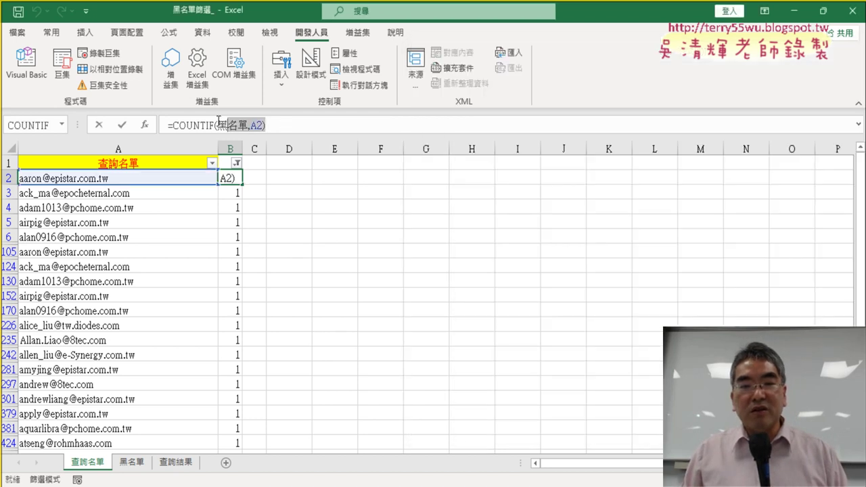
drag(264, 126, 168, 126)
right_click(197, 125)
click(230, 152)
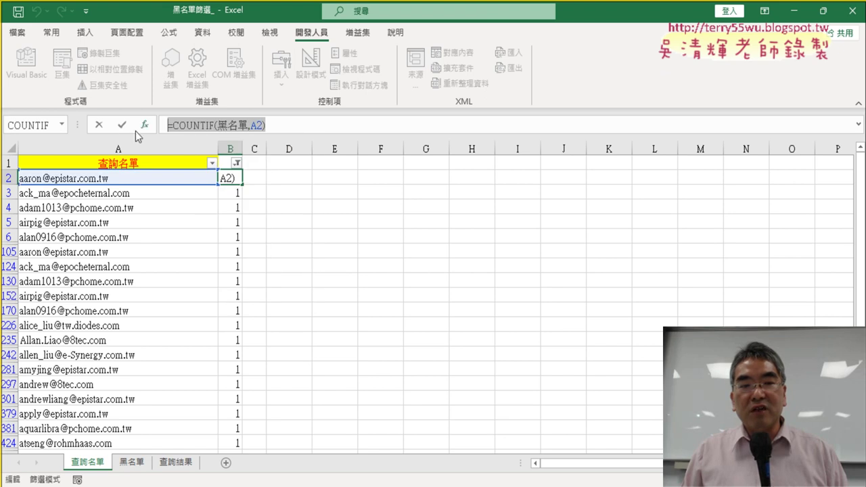
click(99, 125)
click(26, 66)
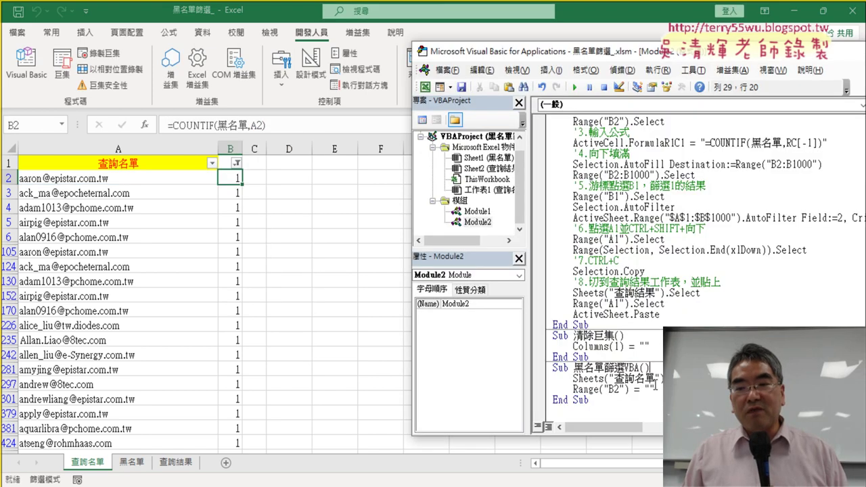
key(ctrl+v)
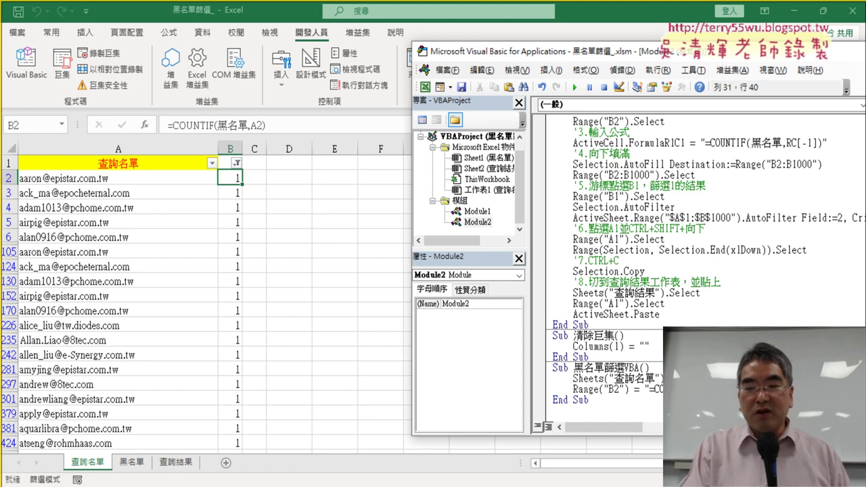
key(Return)
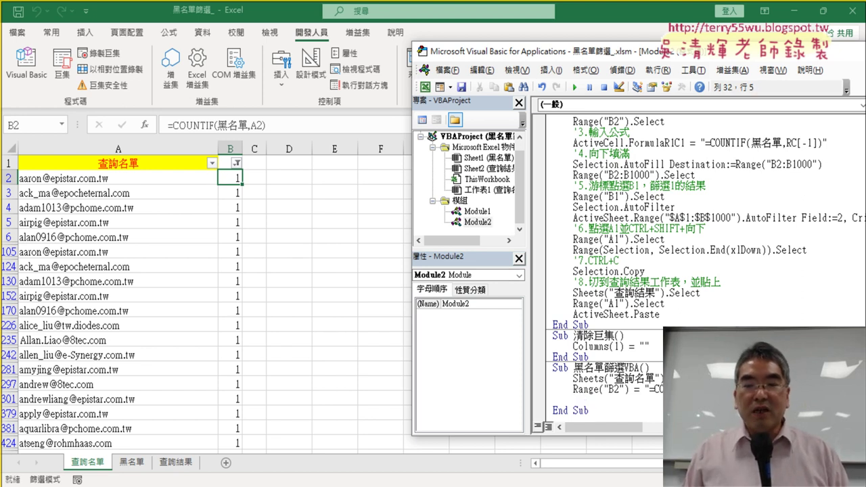
Add a Range("B2").AutoFill line, then confirm in the sheet that the data ends at row 5453.
drag(574, 389, 629, 390)
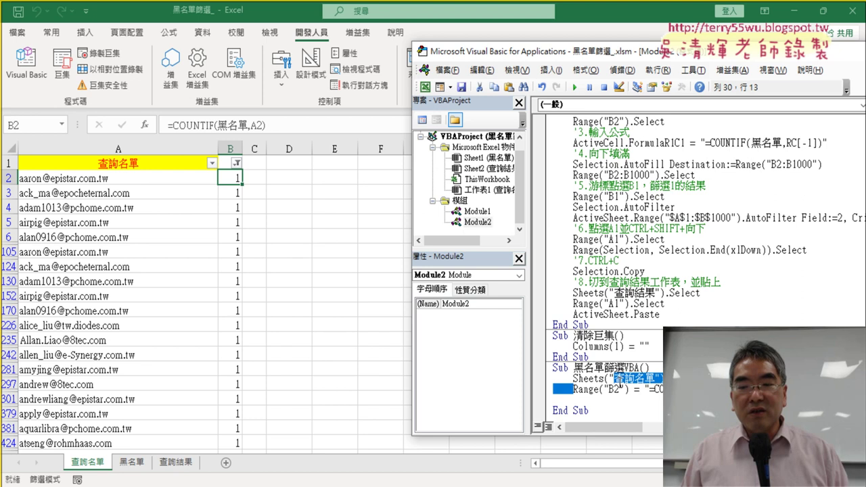
key(ctrl+c)
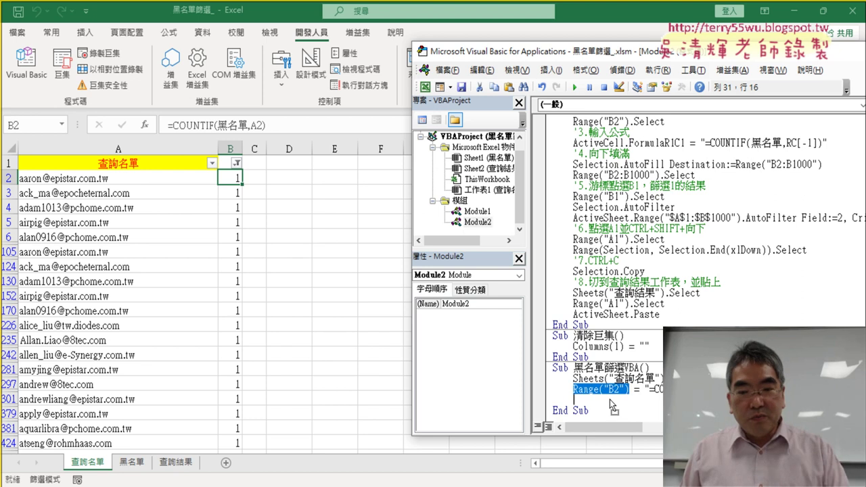
click(612, 402)
key(ctrl+v)
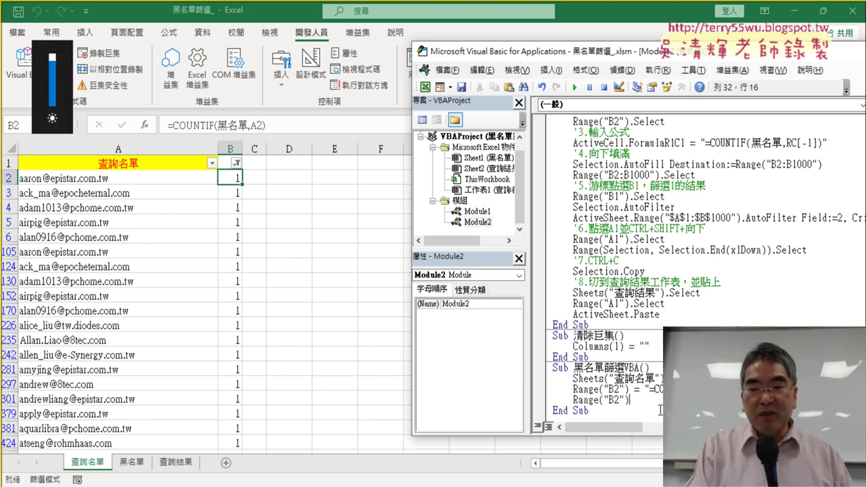
text(.a)
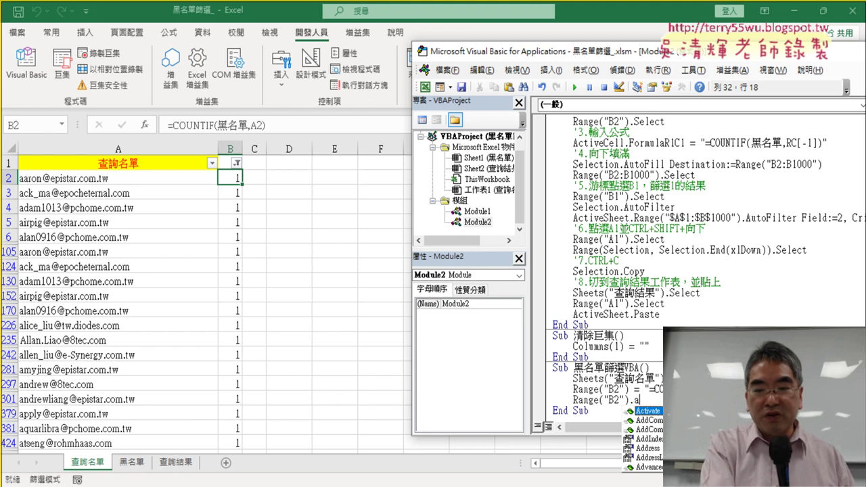
text(u)
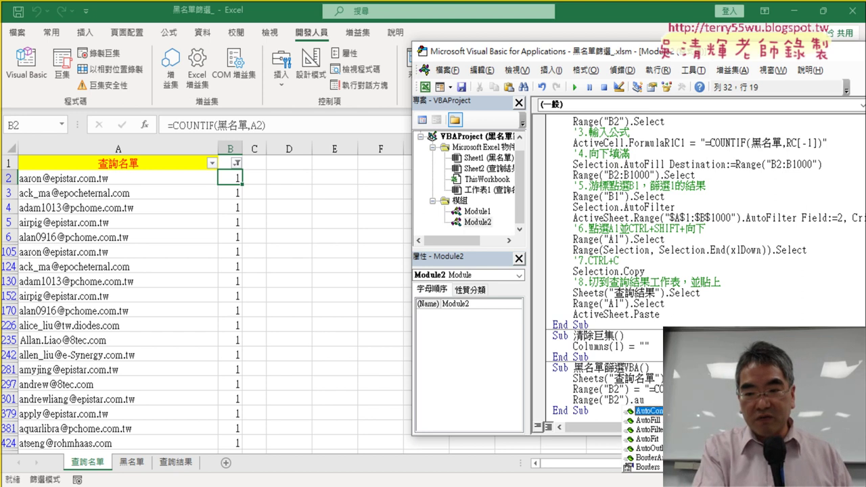
key(Down)
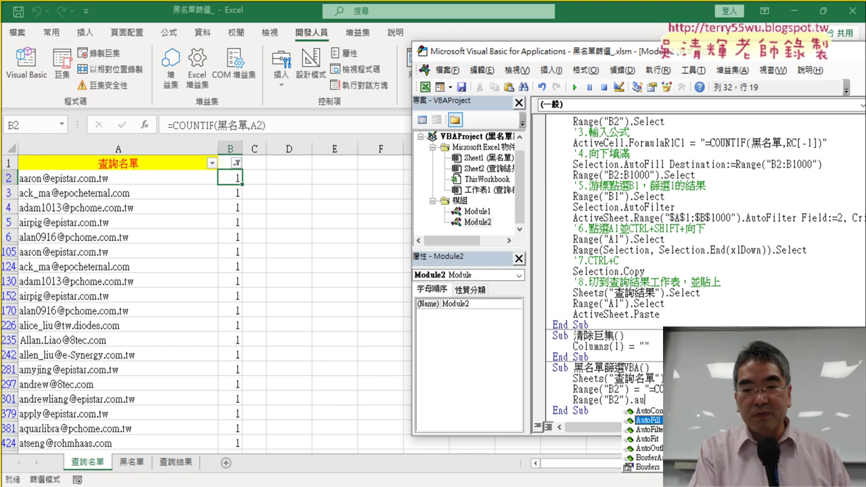
key(space)
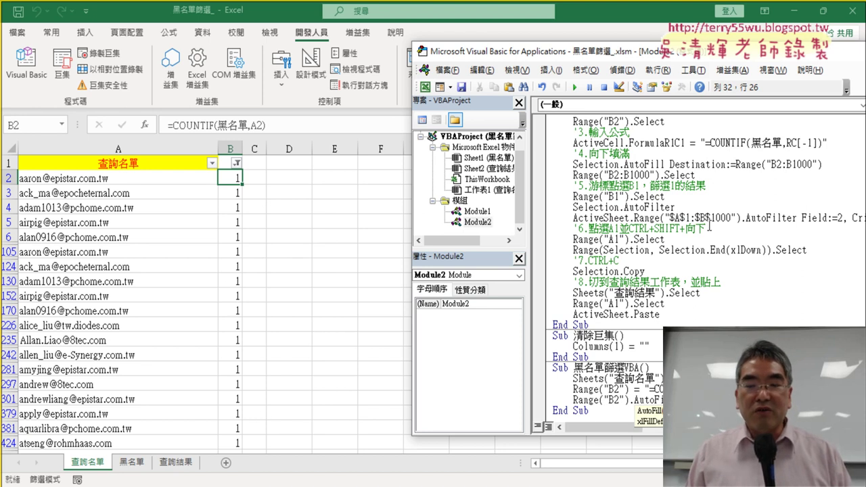
click(241, 182)
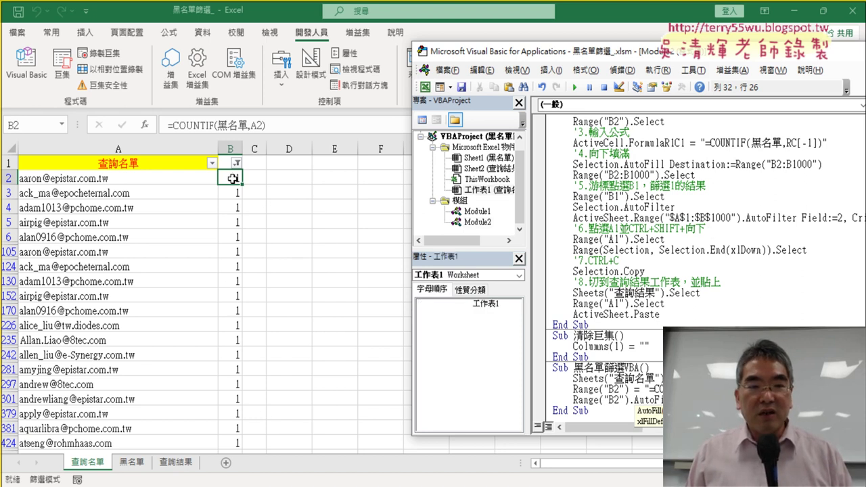
key(ctrl+Down)
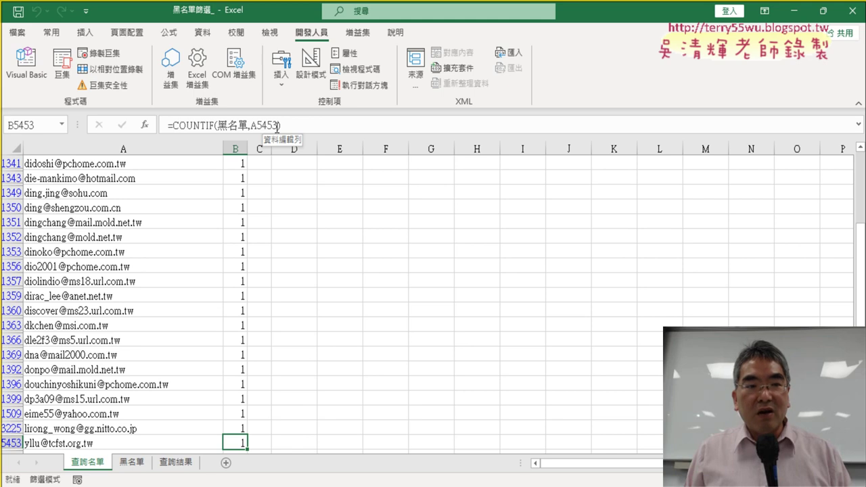
Reopen the VBA editor and place the caret within the Range("B2").AutoFill line.
click(25, 64)
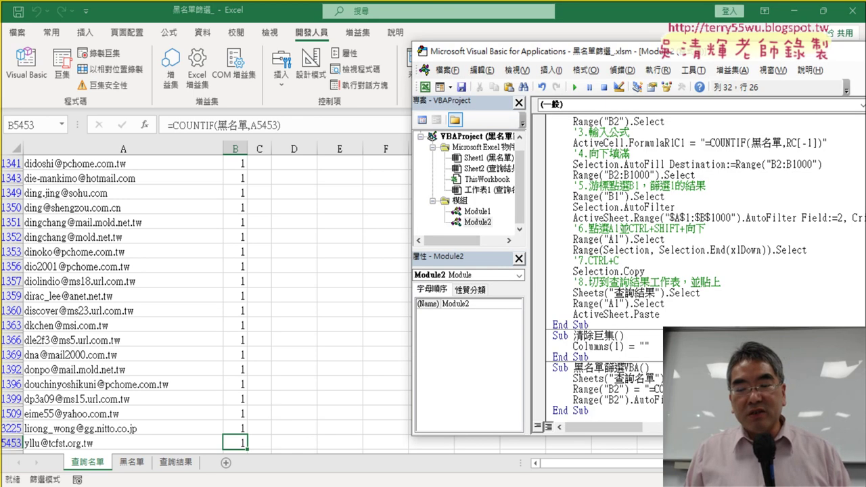
click(693, 389)
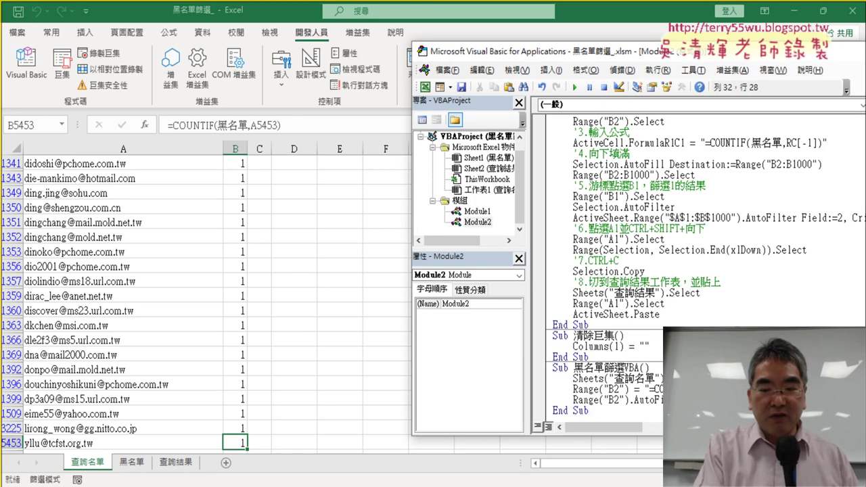
click(713, 389)
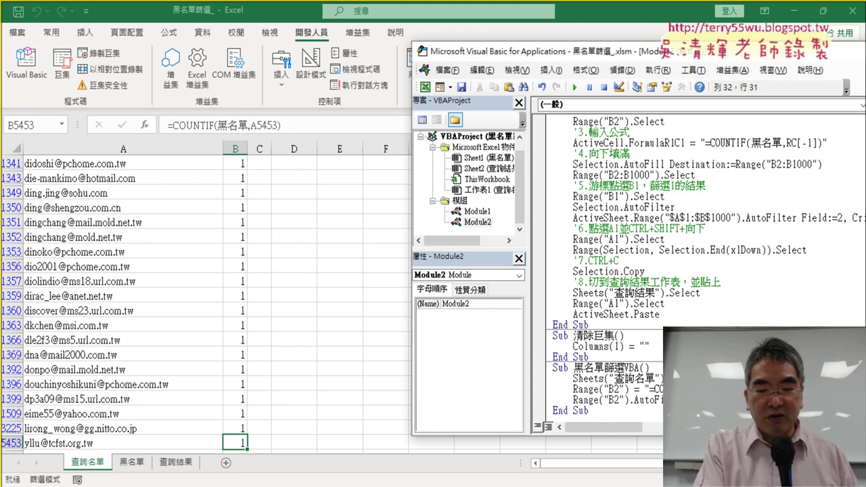
key(Right)
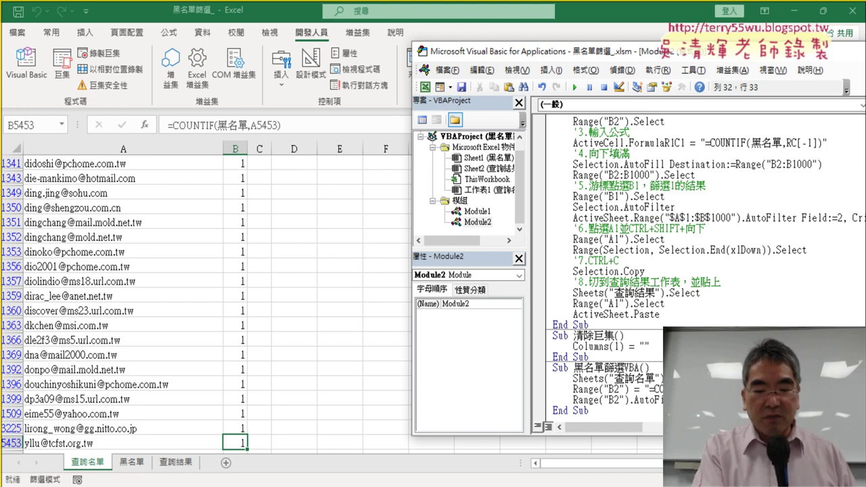
key(Right)
key(Right)
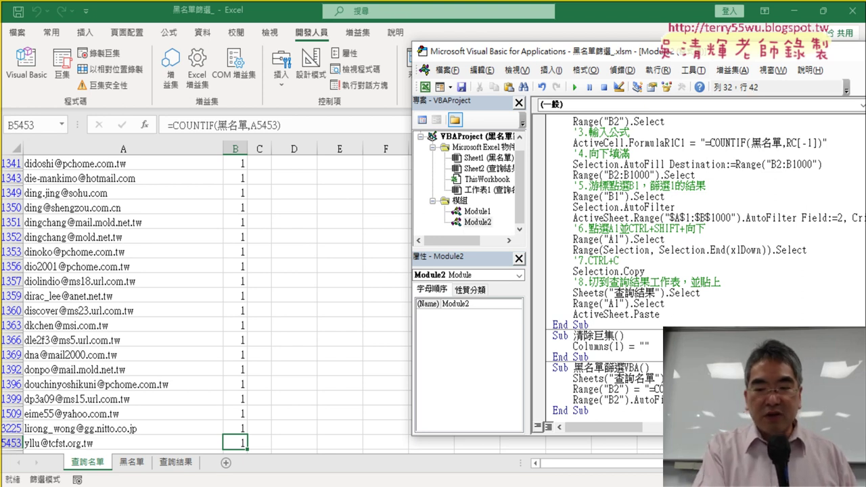
Add two blank lines after the AutoFill line of 黑名單篩選VBA.
text(ang)
click(661, 315)
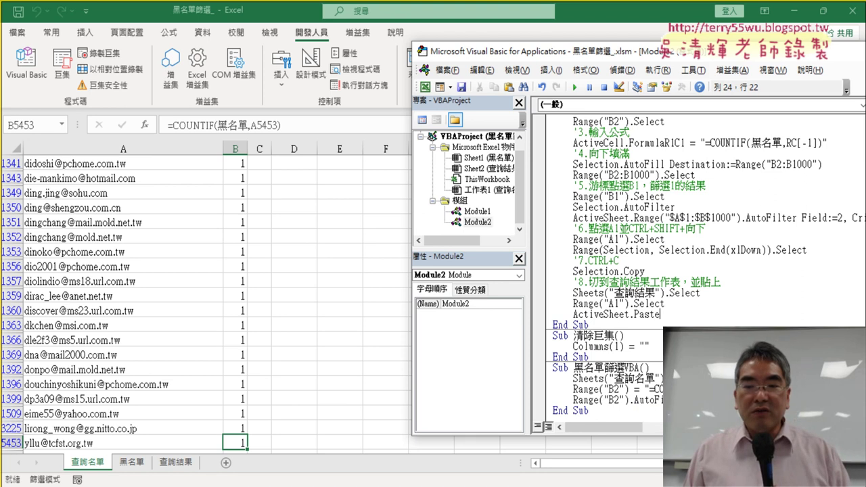
drag(656, 401, 561, 382)
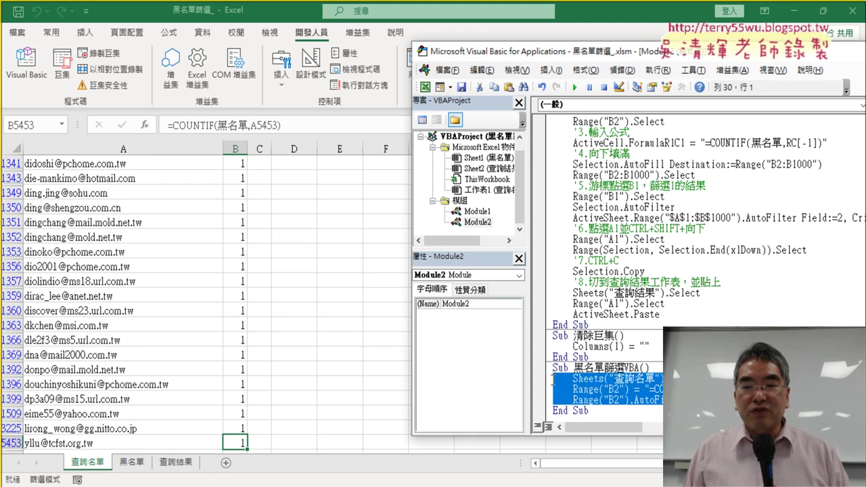
click(657, 399)
key(Return)
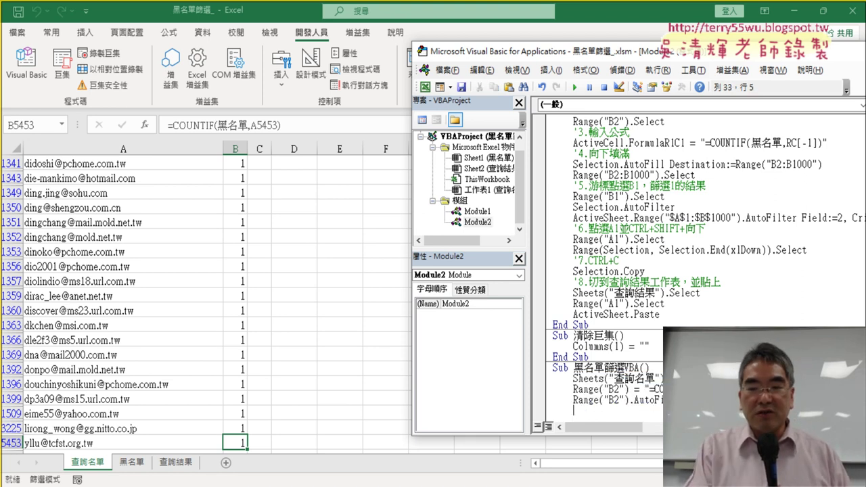
key(Return)
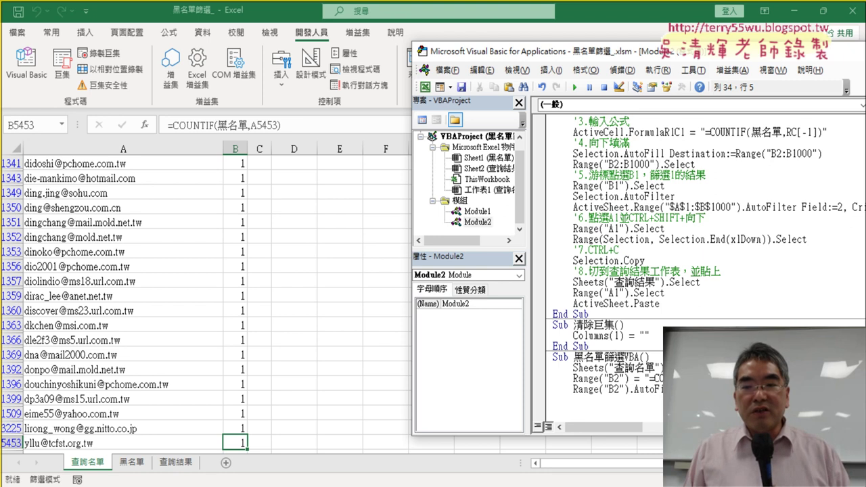
Review the code, select part of the AutoFill line, and switch back to the 查詢名單 worksheet.
scroll(251, 178, up, 3)
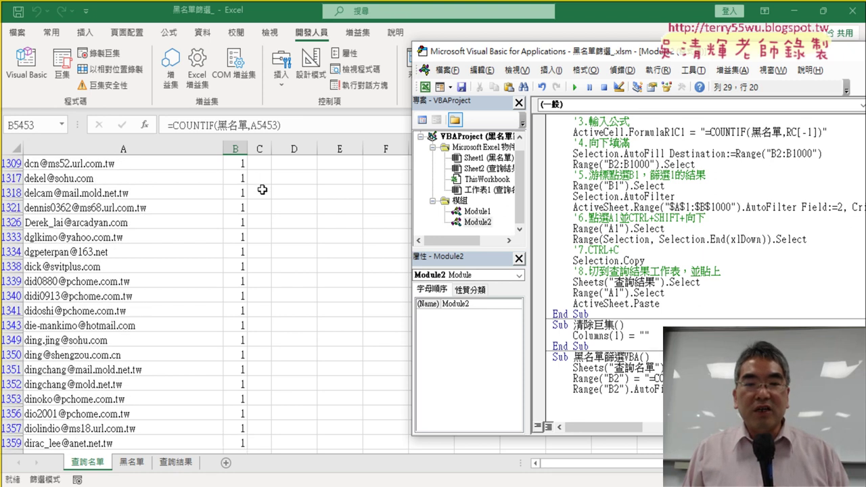
scroll(257, 182, up, 3)
scroll(261, 189, up, 2)
scroll(262, 192, down, 1)
scroll(262, 196, down, 6)
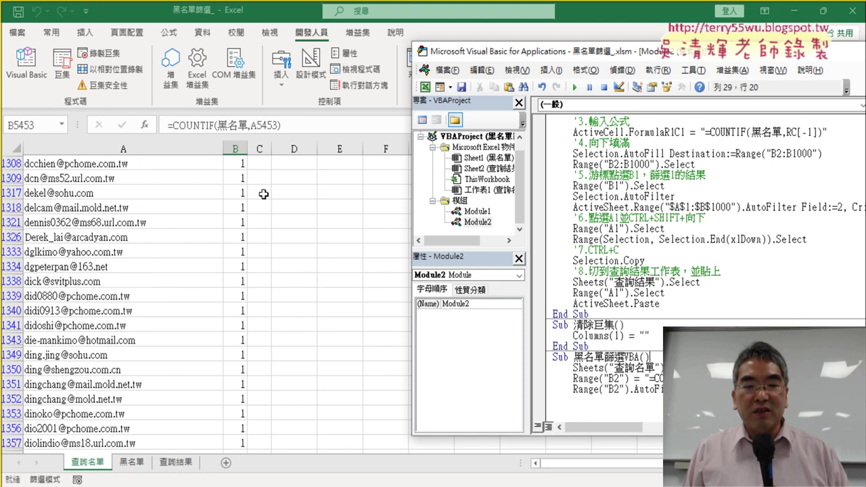
scroll(284, 223, down, 2)
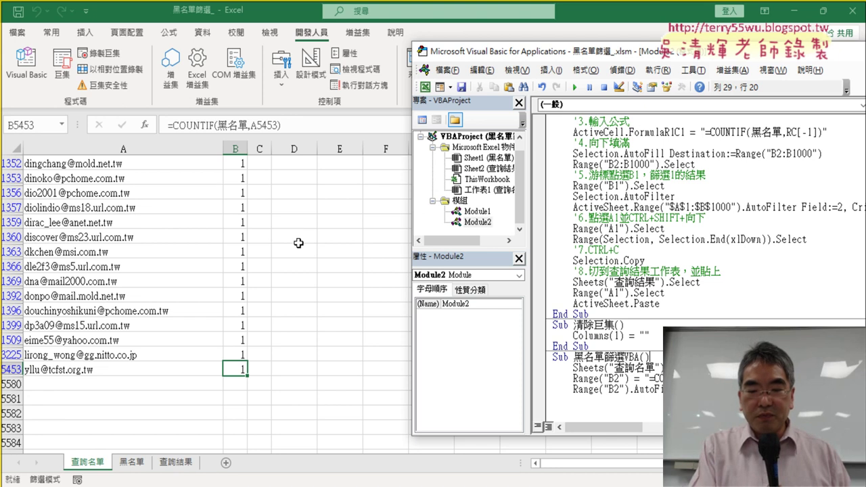
key(Up)
key(Up)
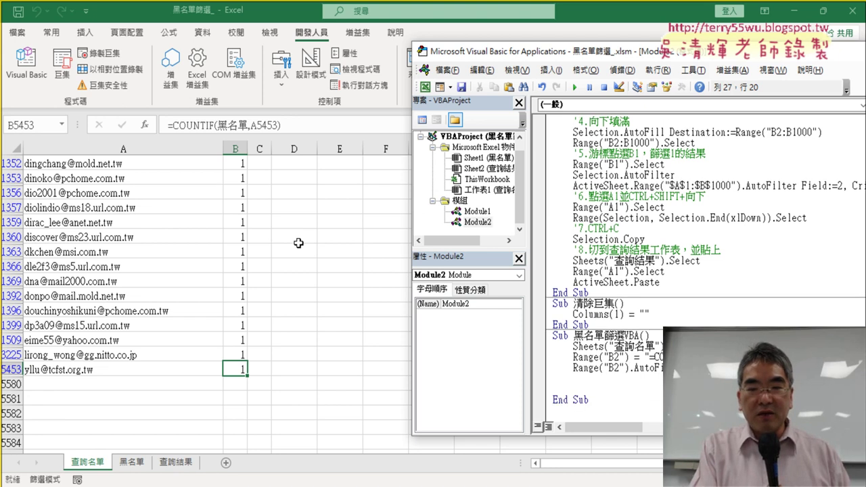
click(758, 368)
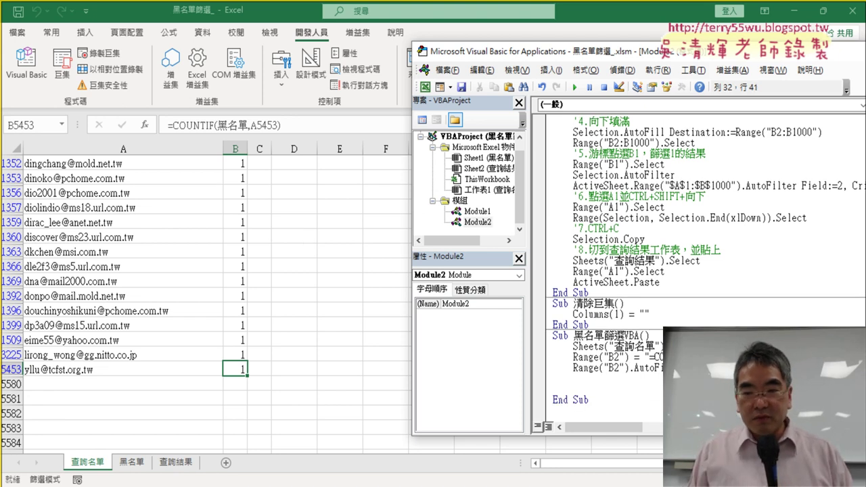
drag(758, 368, 681, 368)
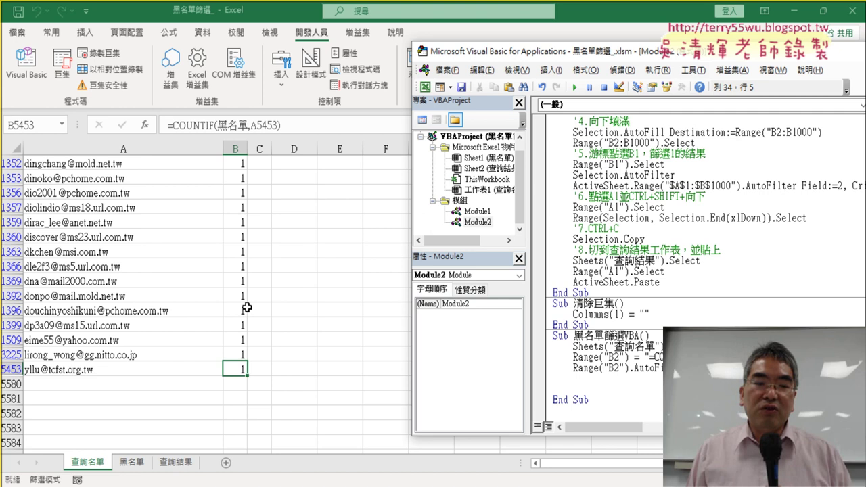
click(236, 370)
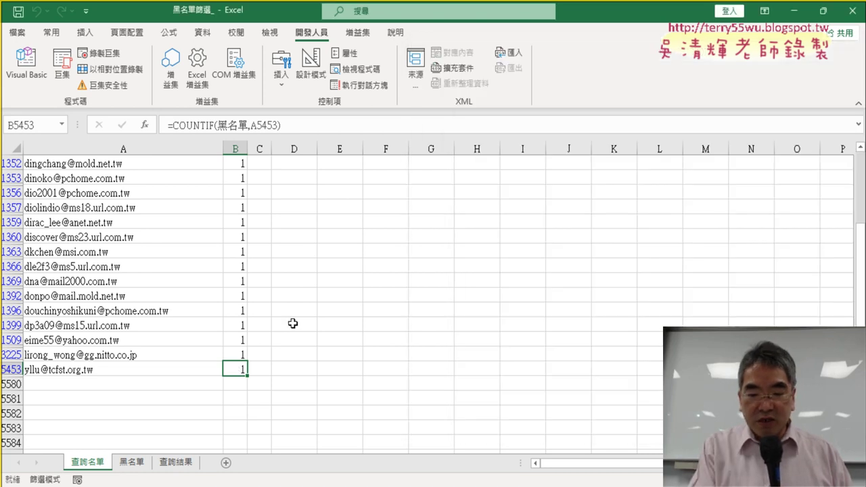
Return to the top of the 查詢名單 data and turn off the filter so all rows show.
key(ctrl+Up)
scroll(386, 269, up, 1)
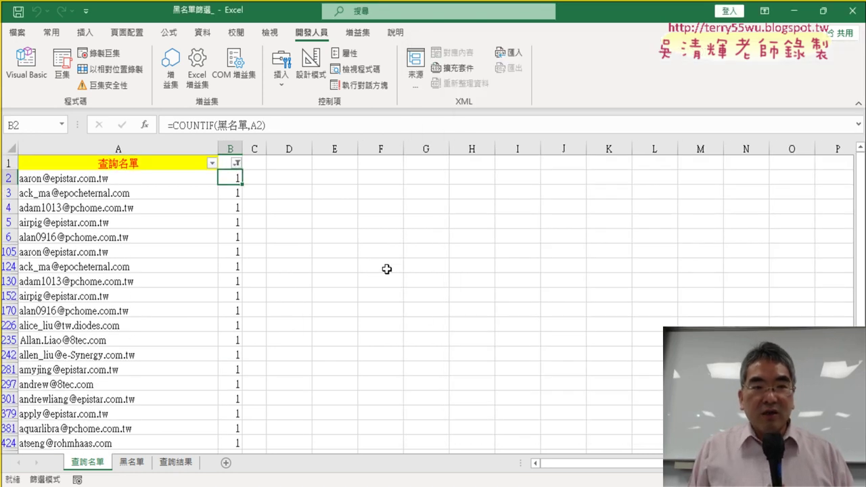
click(25, 65)
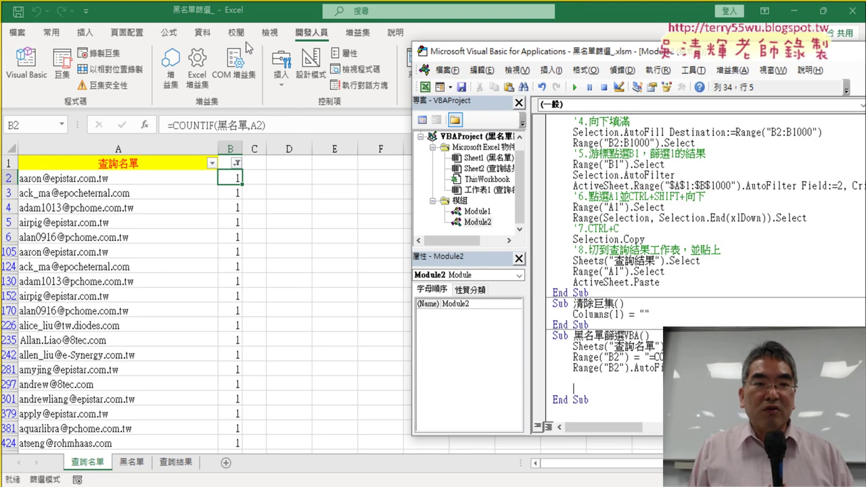
click(210, 35)
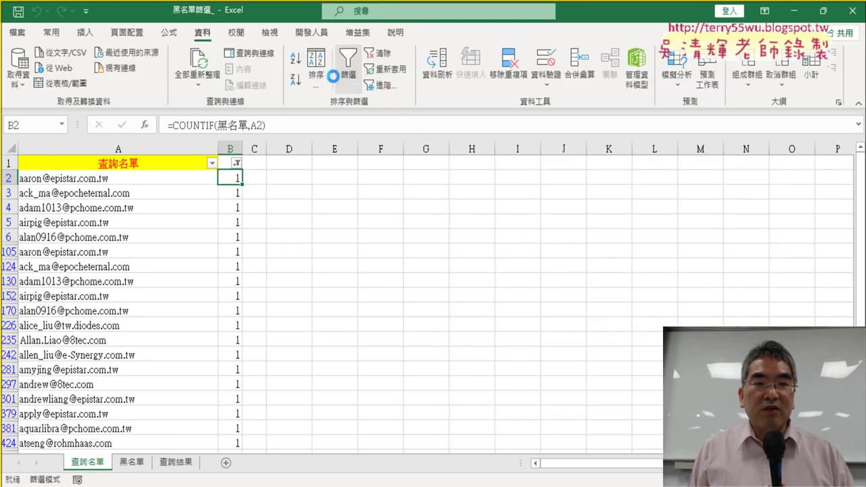
click(348, 67)
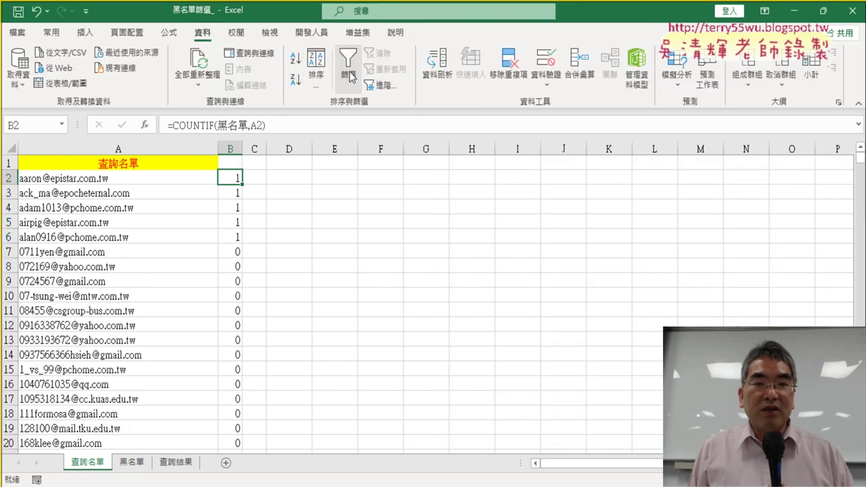
Select cell B1 and reopen the VBA editor.
click(230, 164)
click(312, 31)
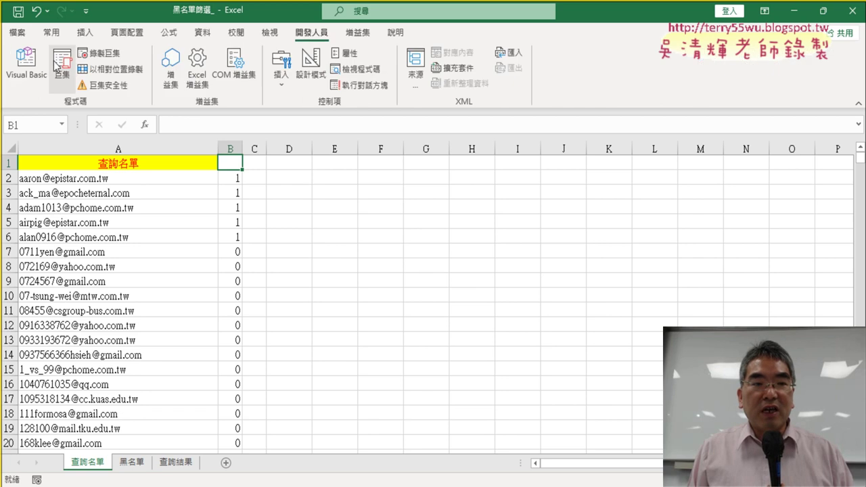
click(26, 65)
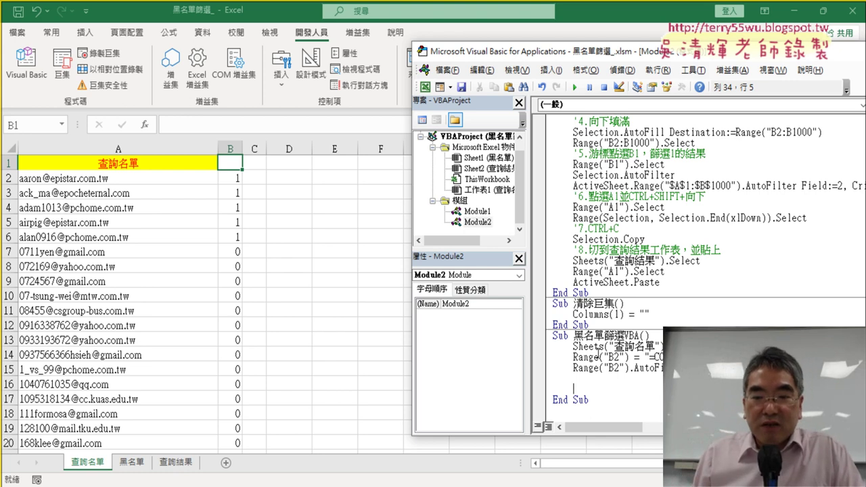
Below the AutoFill line, start a Range("B1").AutoFilter statement, picking AutoFilter from IntelliSense.
mouse_move(573, 367)
mouse_down()
mouse_move(613, 371)
mouse_move(609, 391)
mouse_up()
text(Range("B2"))
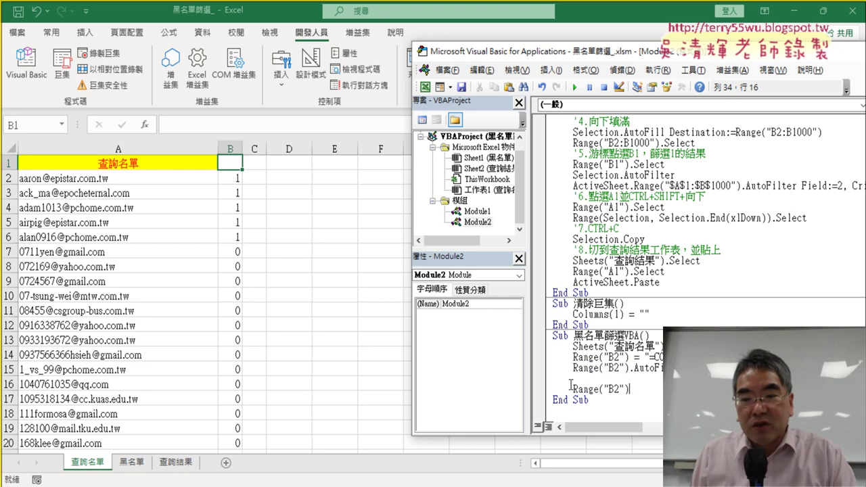
key(Delete)
text(1"))
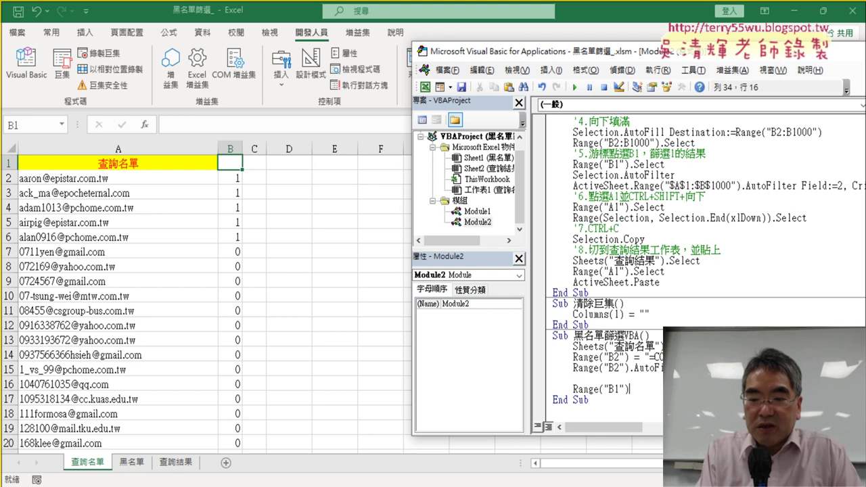
text(.)
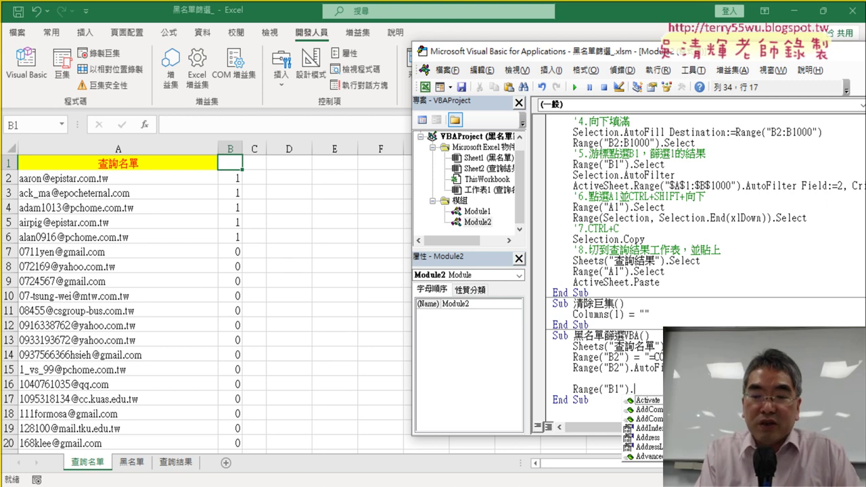
text(a)
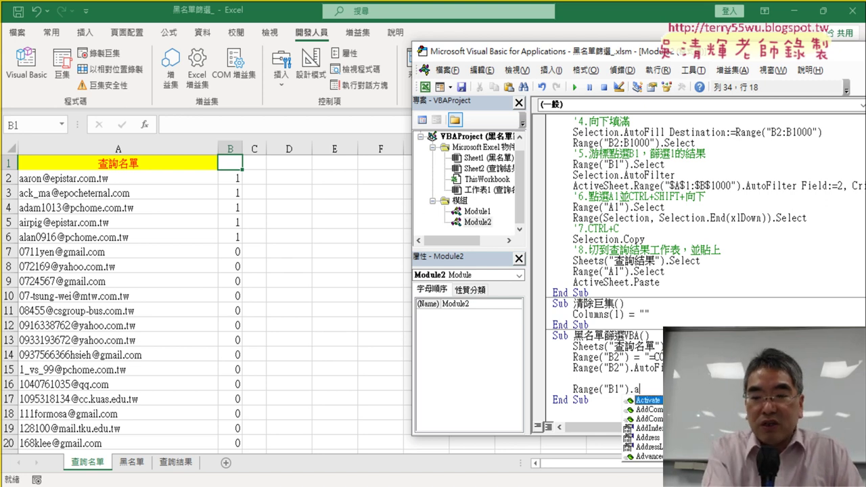
text(u)
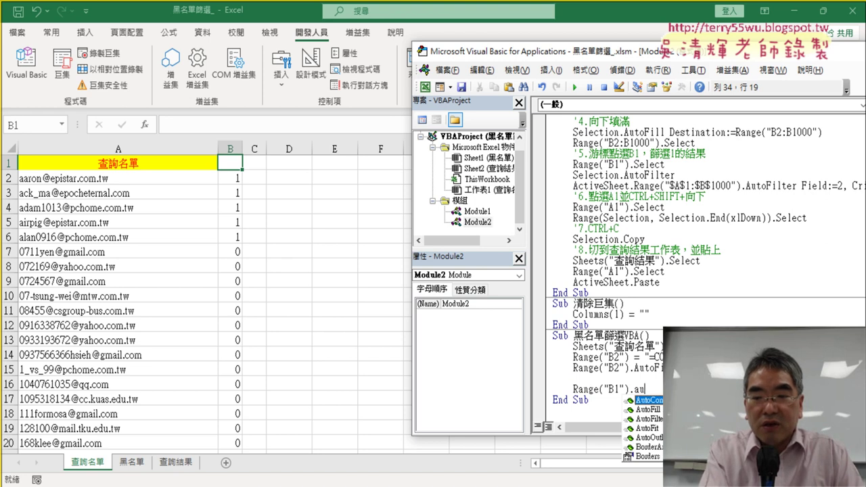
key(Down)
key(Down)
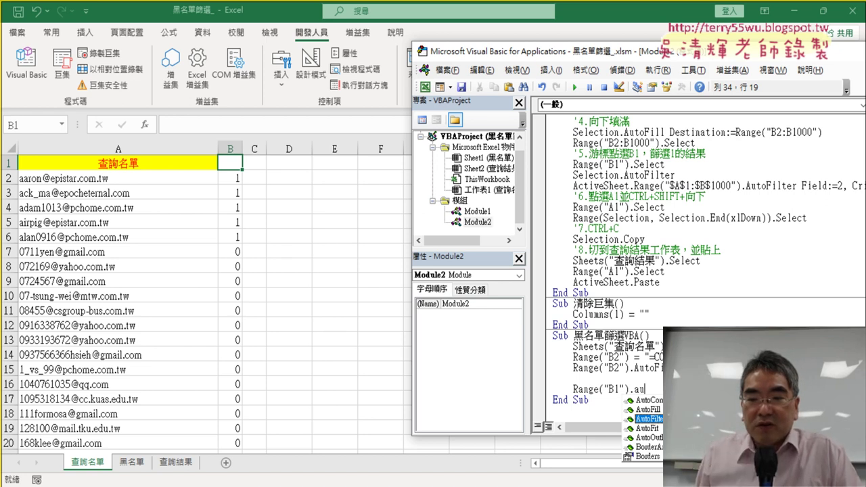
key(Tab)
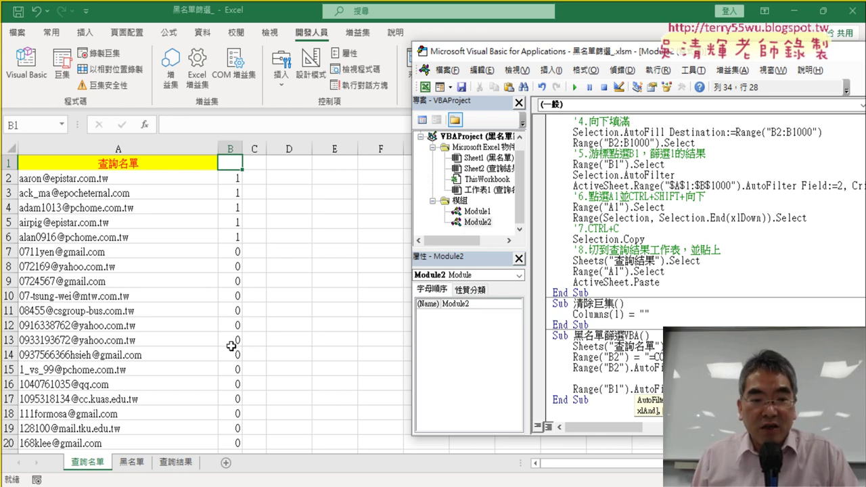
text(F)
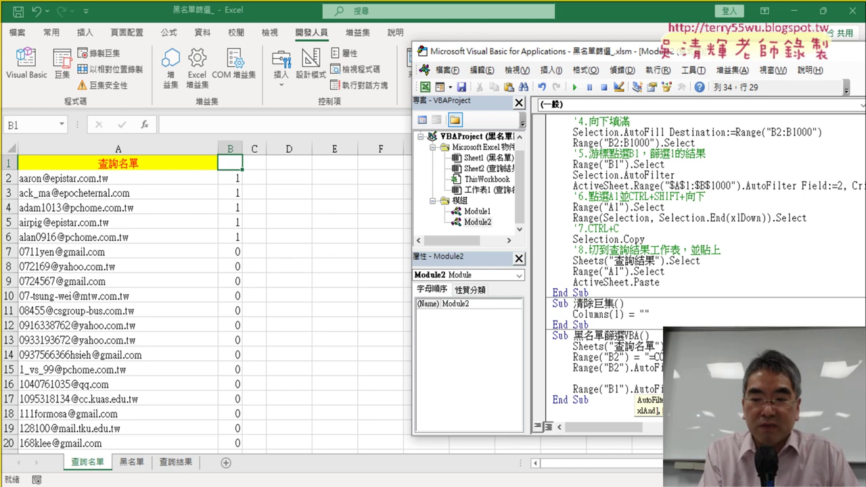
text(i)
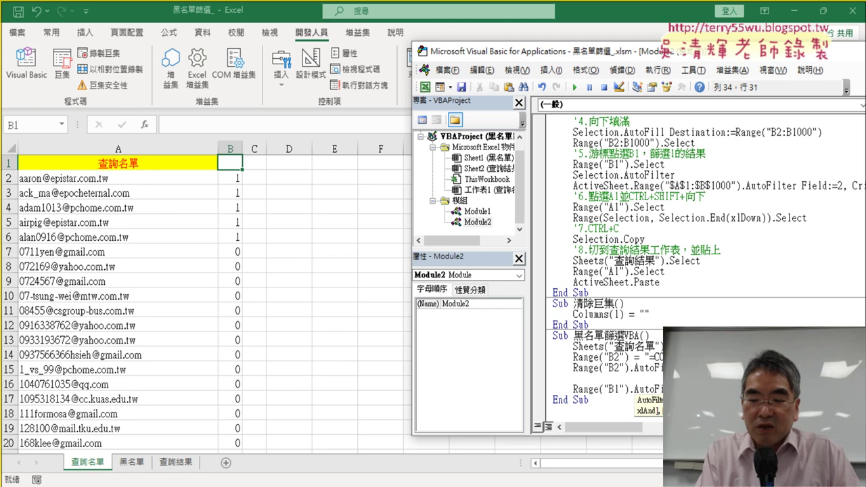
text(l)
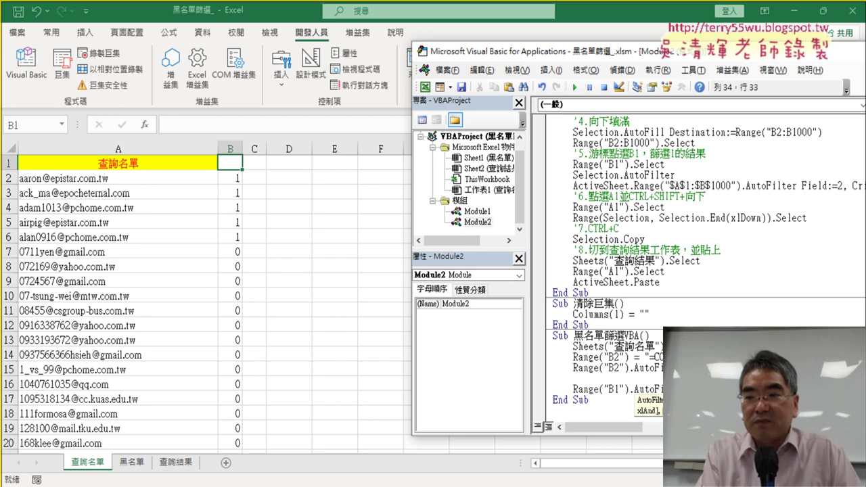
text(F)
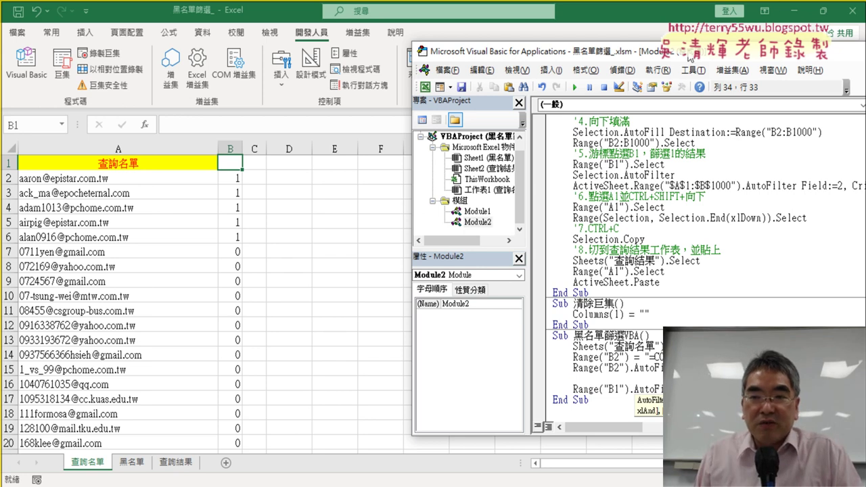
Annotate the AutoFilter arguments Field:=2 and Criteria1:="1" with the pen, then clear the marks.
drag(689, 57, 531, 59)
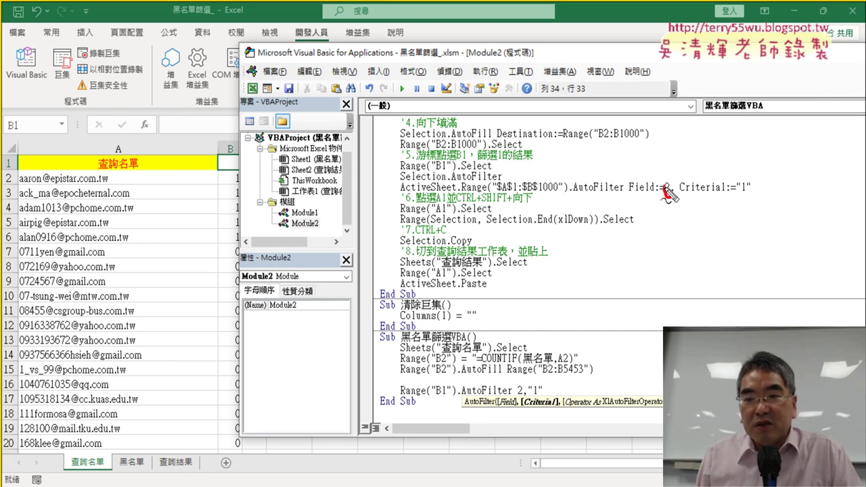
drag(666, 183, 667, 196)
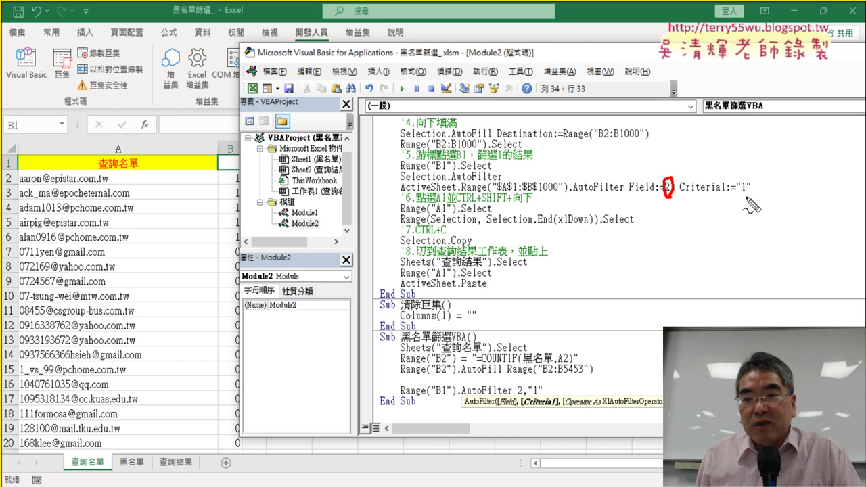
drag(740, 177, 749, 199)
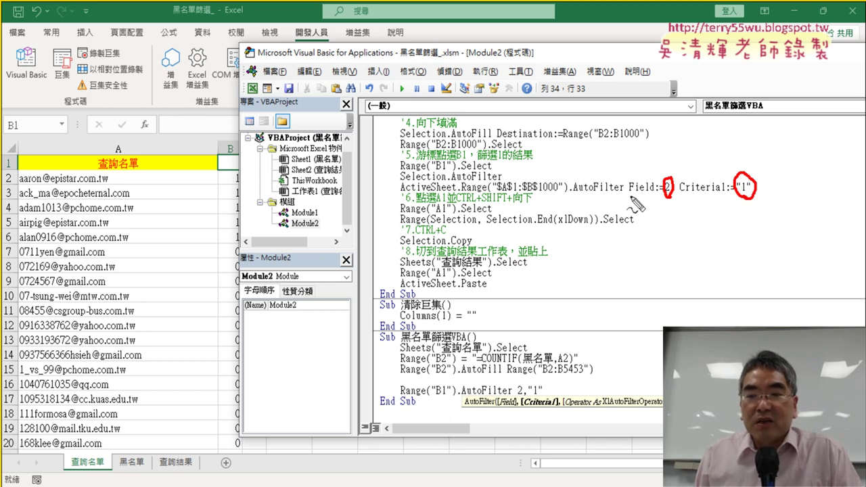
drag(664, 195, 630, 195)
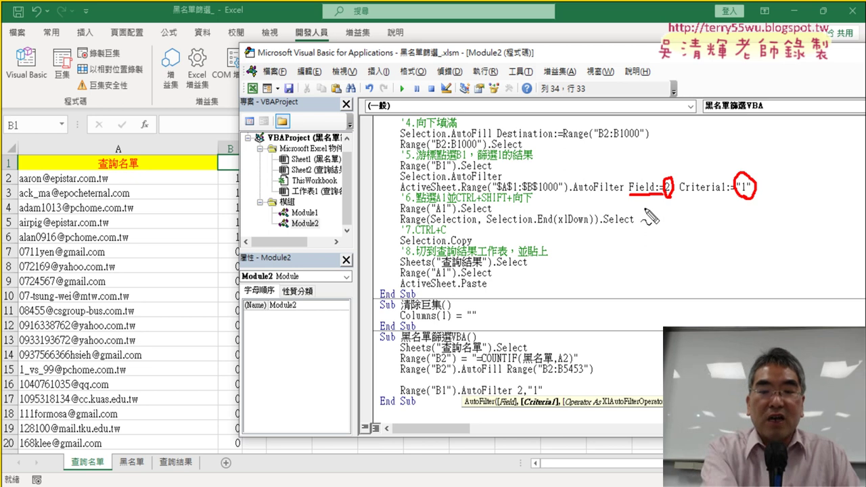
key(Escape)
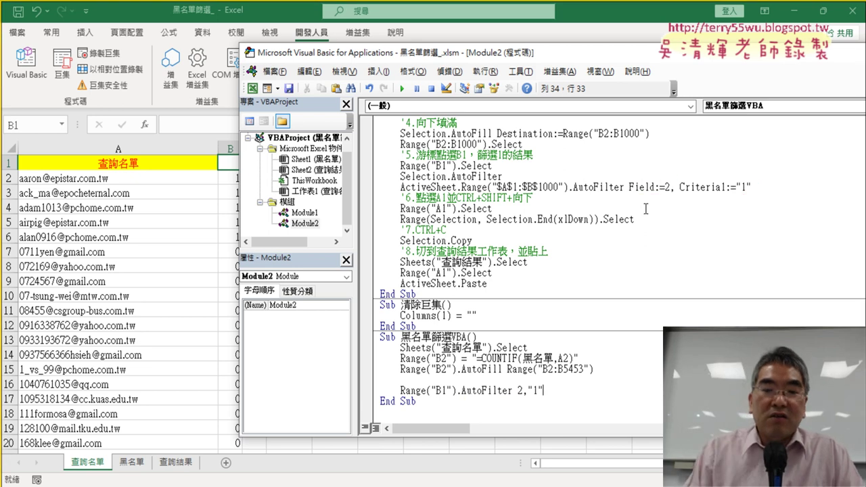
Finish the line as Range("B1").AutoFilter 2, "1".
text(,)
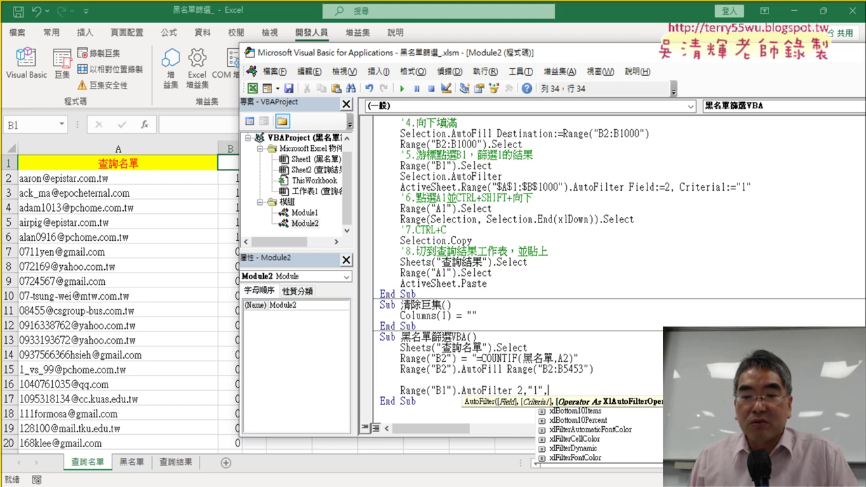
key(BackSpace)
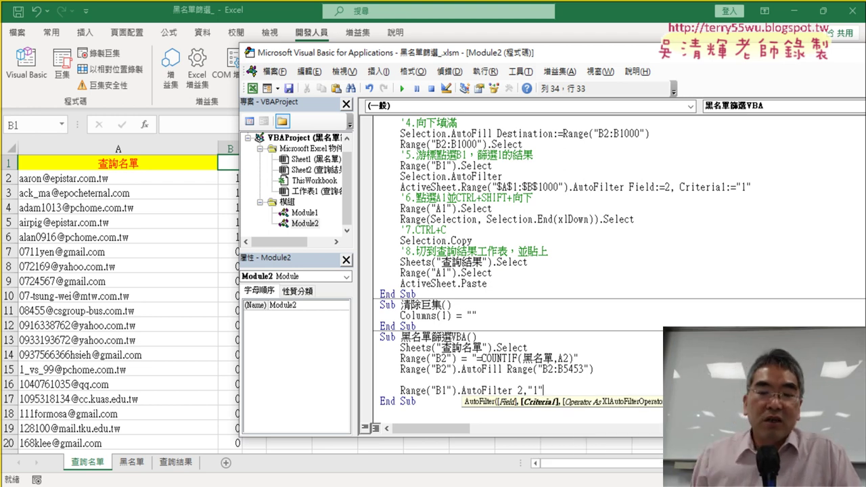
click(689, 286)
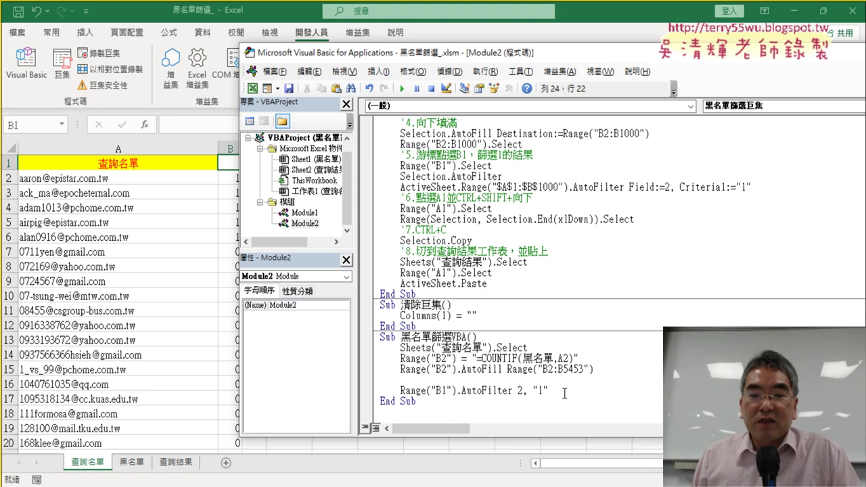
Add blank lines after the AutoFilter 2, "1" line and set a breakpoint on it.
drag(550, 391, 400, 391)
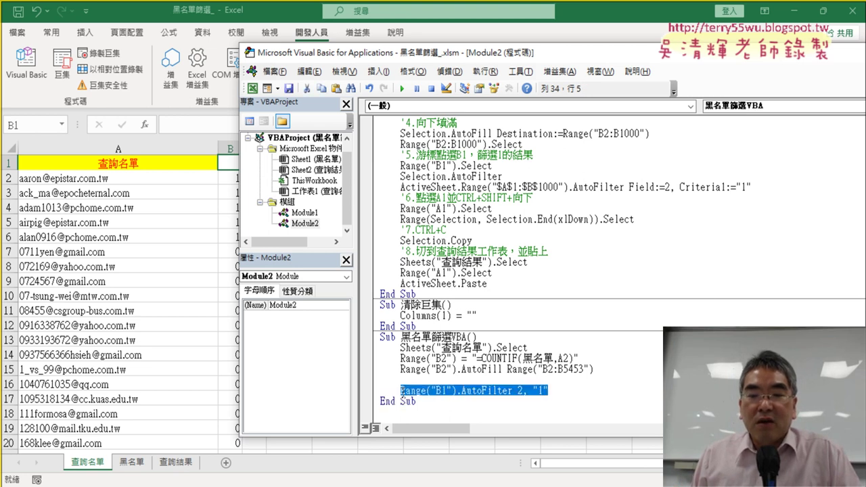
click(559, 391)
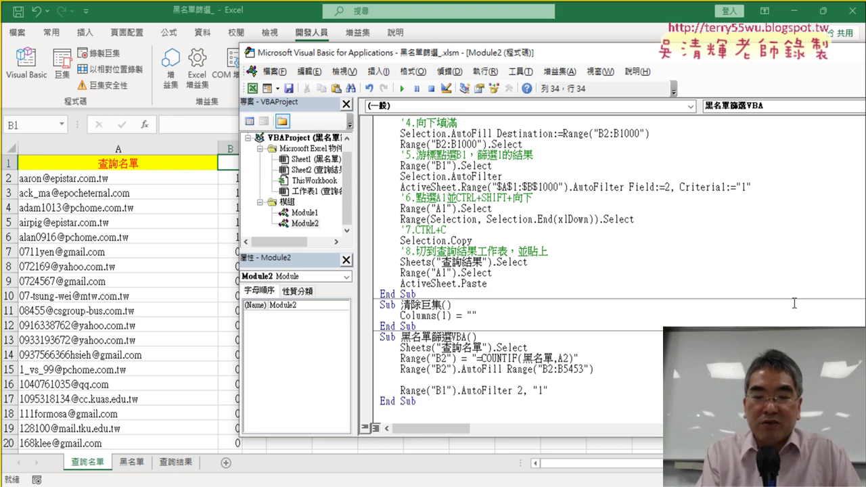
key(Return)
key(Return)
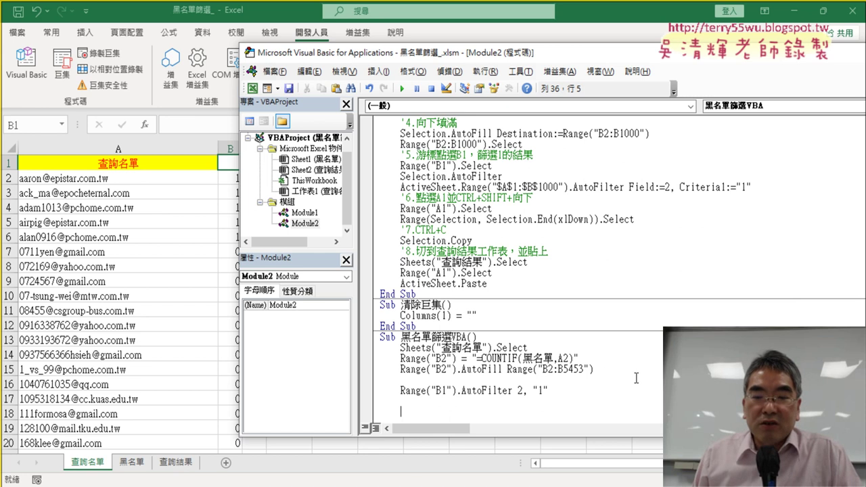
drag(598, 374, 375, 347)
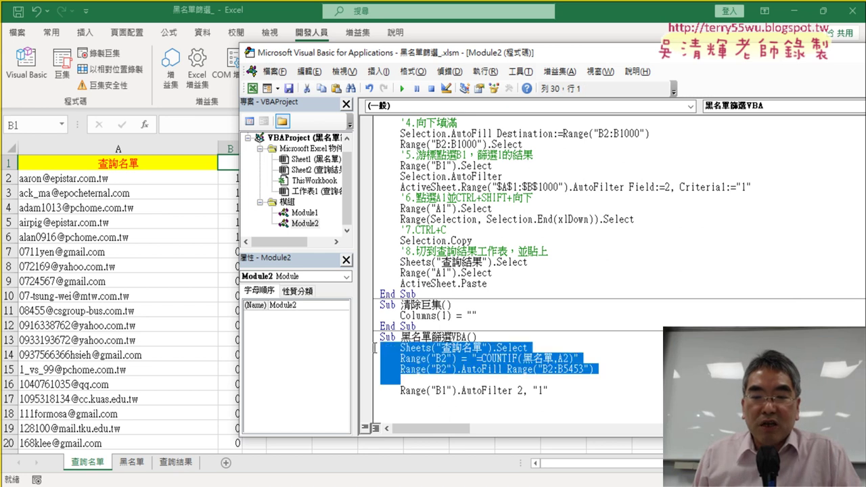
click(559, 391)
scroll(562, 390, down, 1)
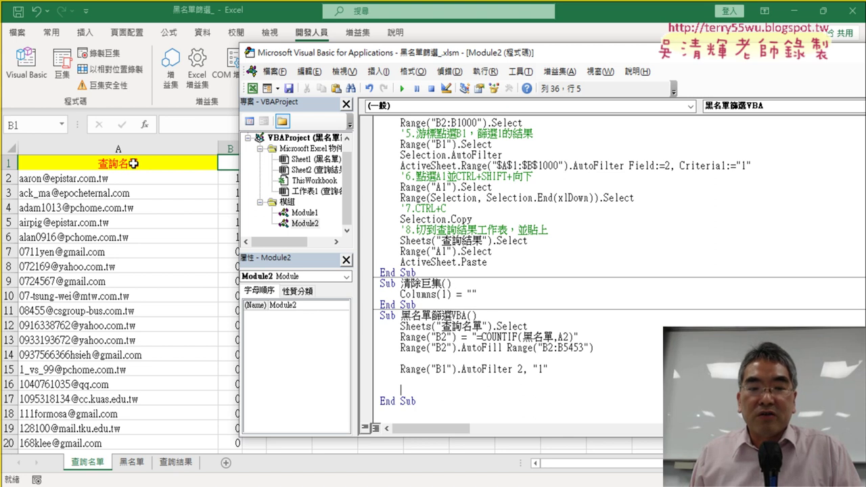
click(370, 369)
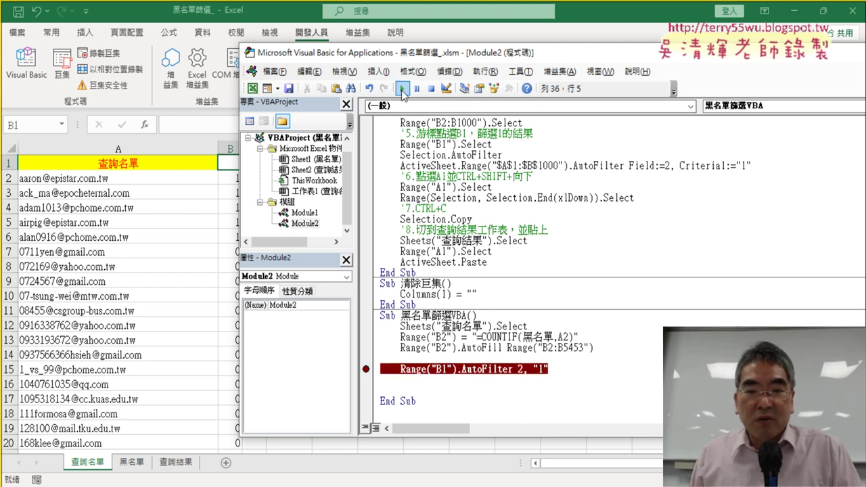
Run the macro, switch to 查詢結果, and move the editor aside to reveal the three buttons.
click(401, 90)
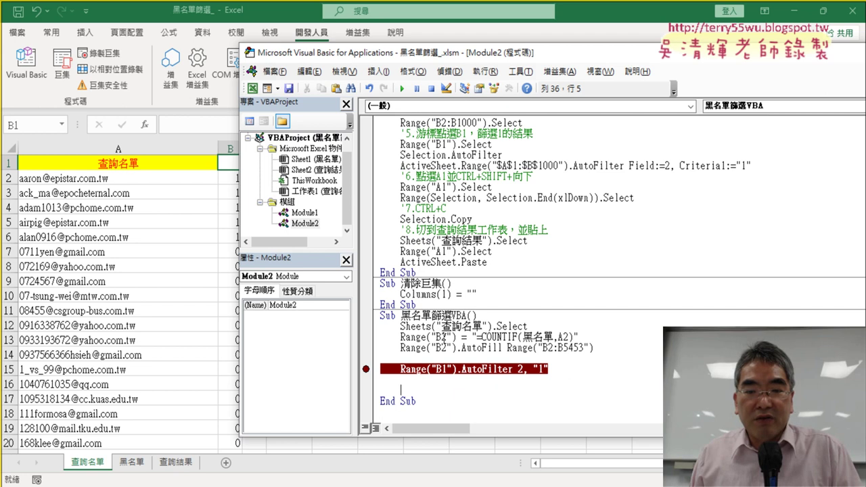
click(175, 463)
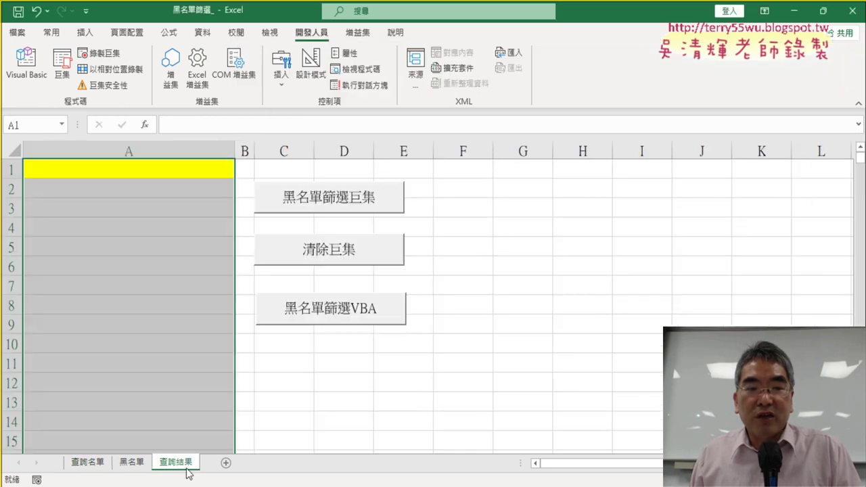
click(27, 64)
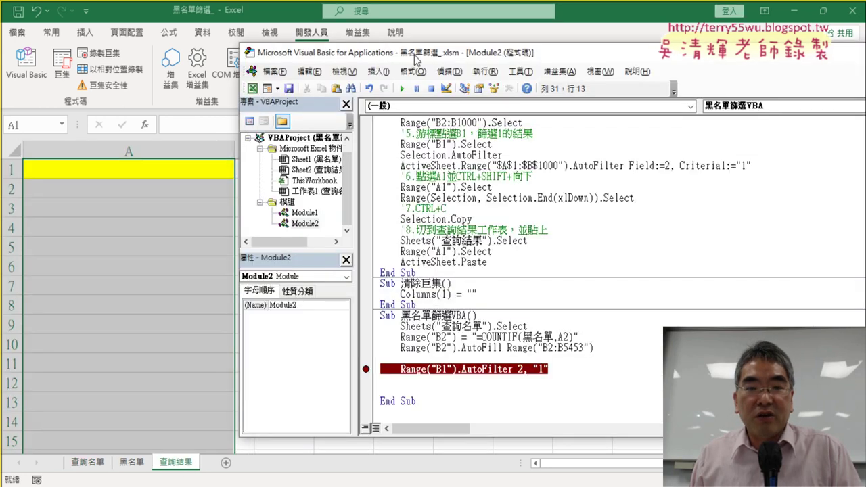
drag(415, 59, 556, 50)
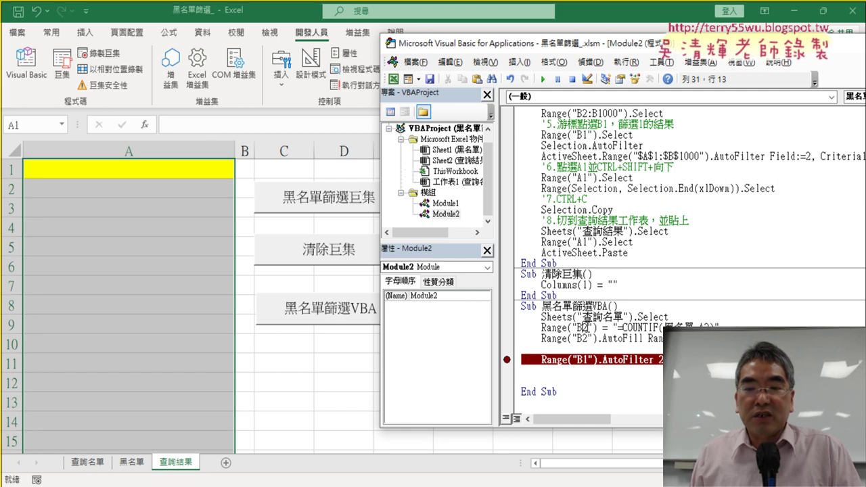
Step through 黑名單篩選VBA with F8 until COUNTIF is written into B2 of 查詢名單.
click(586, 327)
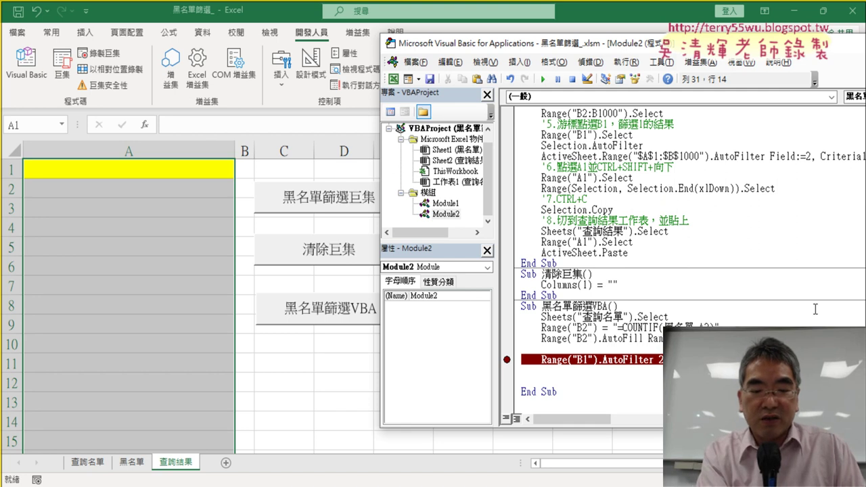
key(F8)
key(F8)
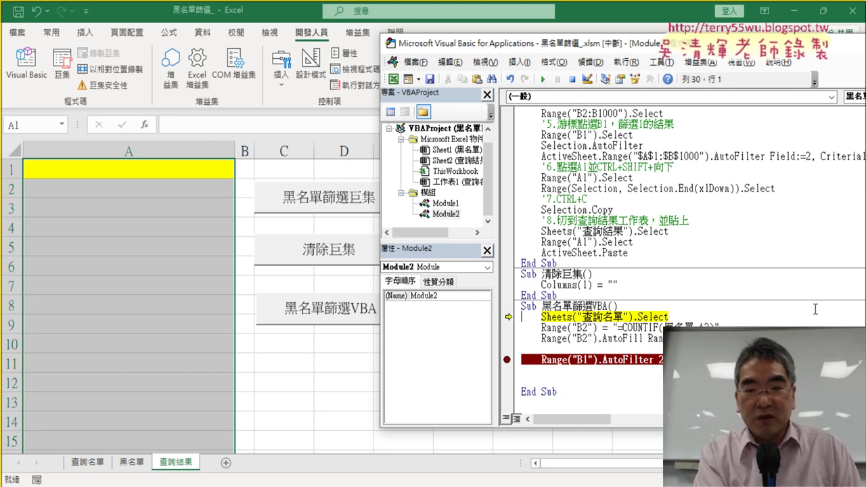
key(F8)
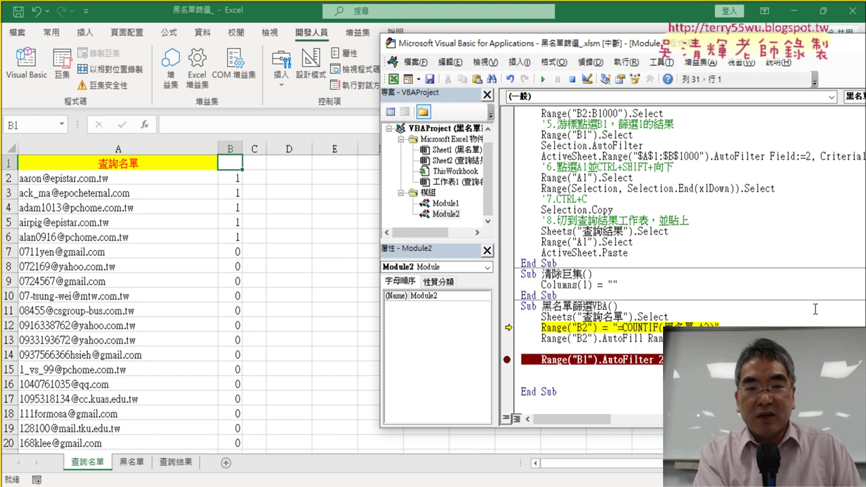
key(F8)
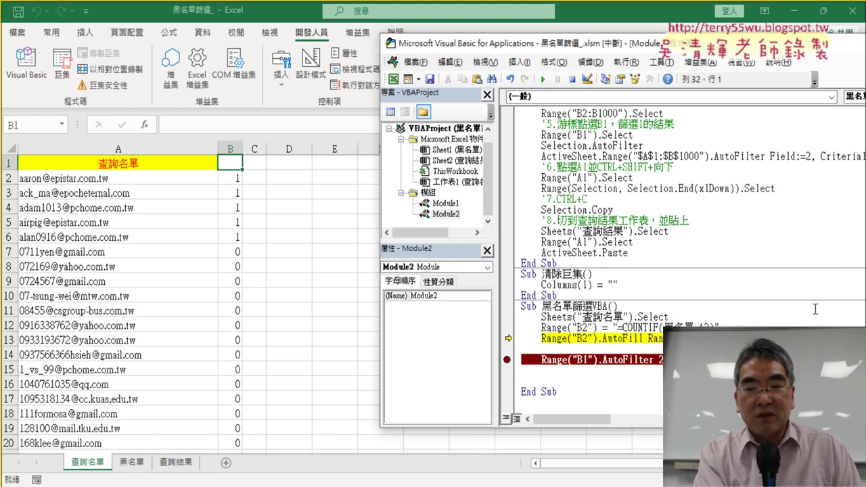
key(F8)
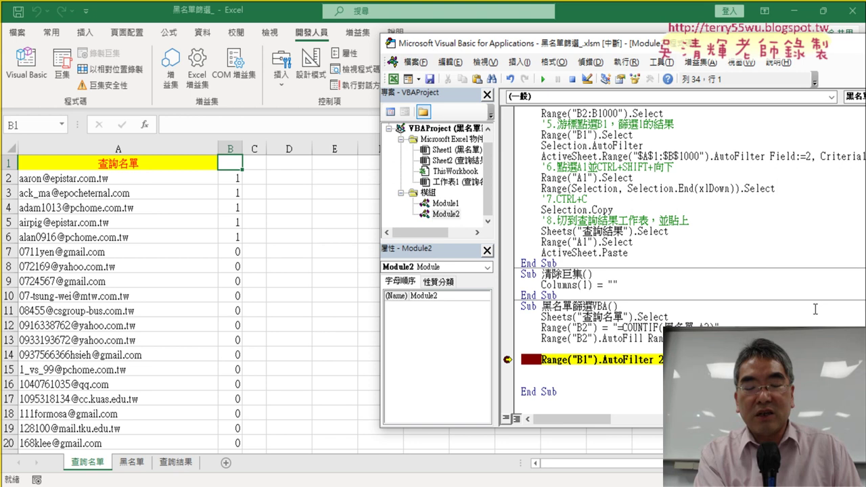
Clear column B, rerun from the COUNTIF line, and step through fill and filter (68 of 5578).
click(228, 142)
key(Delete)
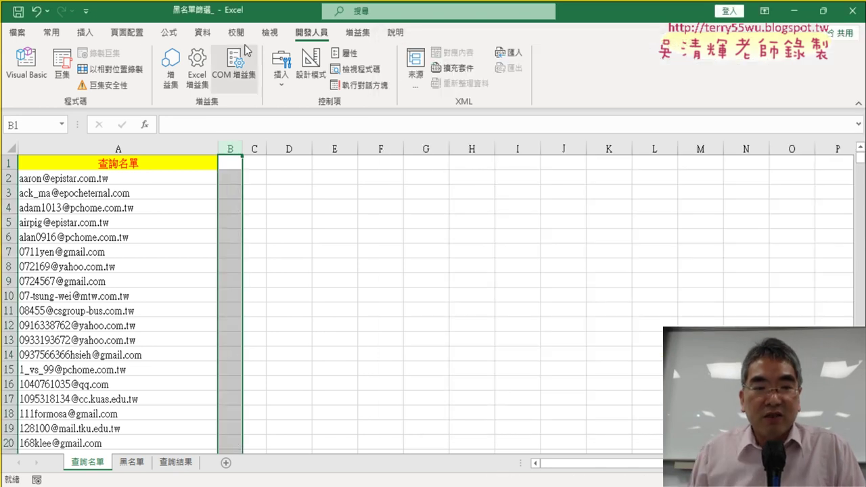
click(26, 64)
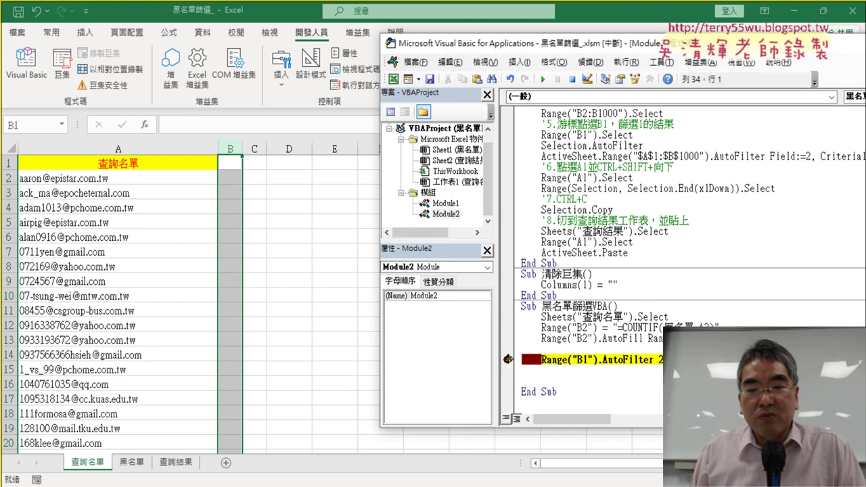
drag(508, 359, 508, 327)
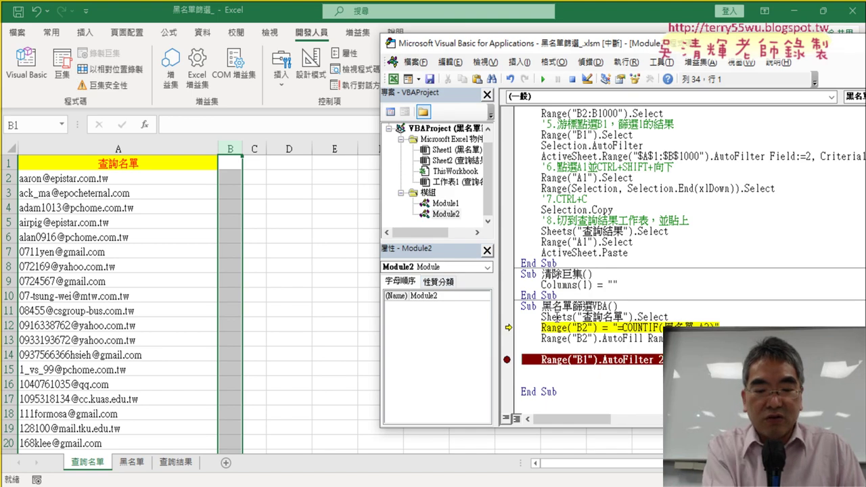
key(F8)
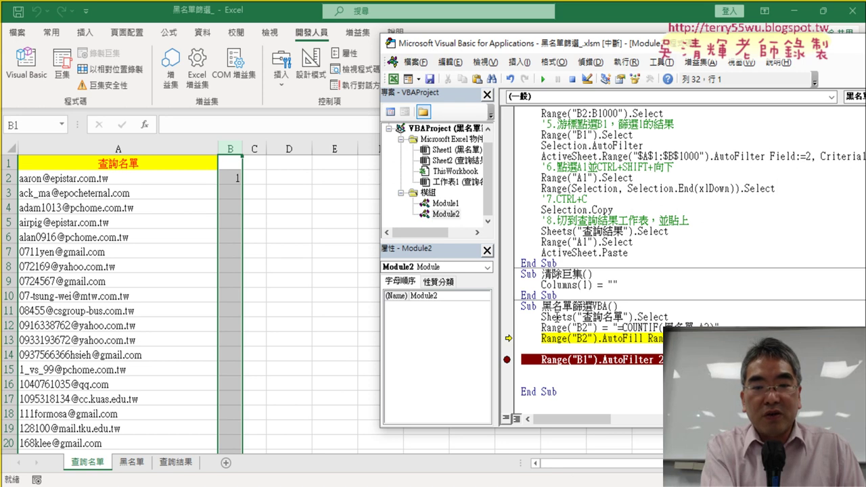
key(F8)
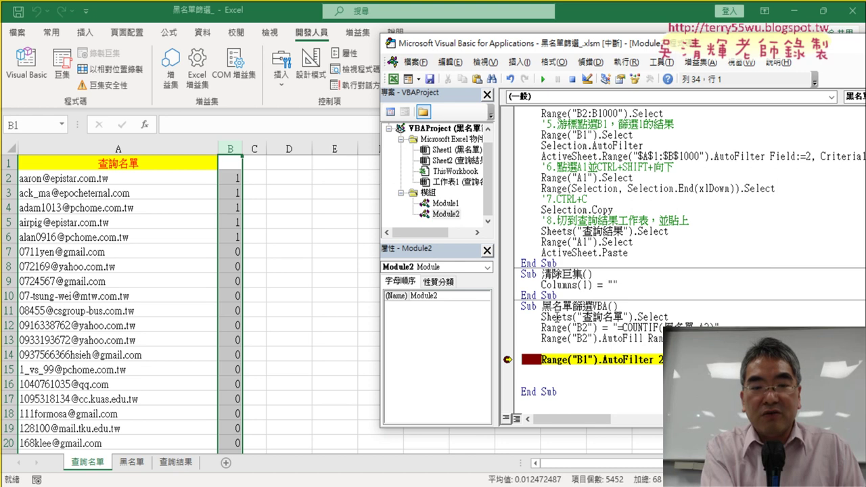
key(F8)
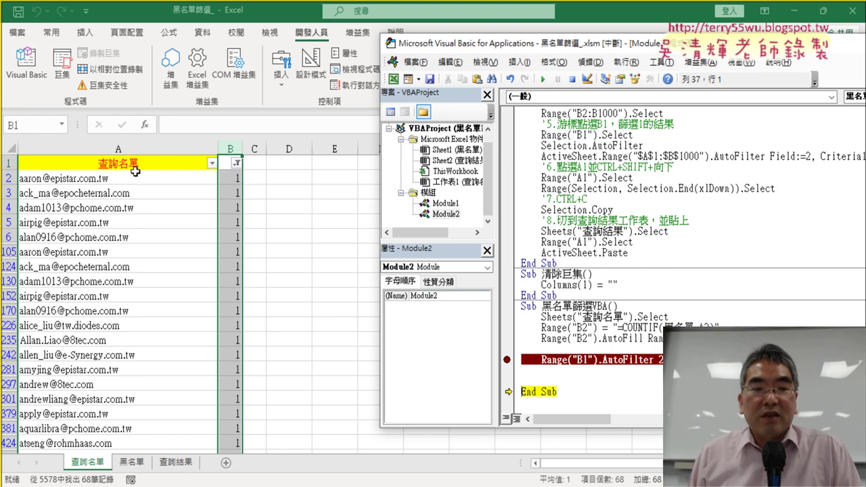
click(135, 164)
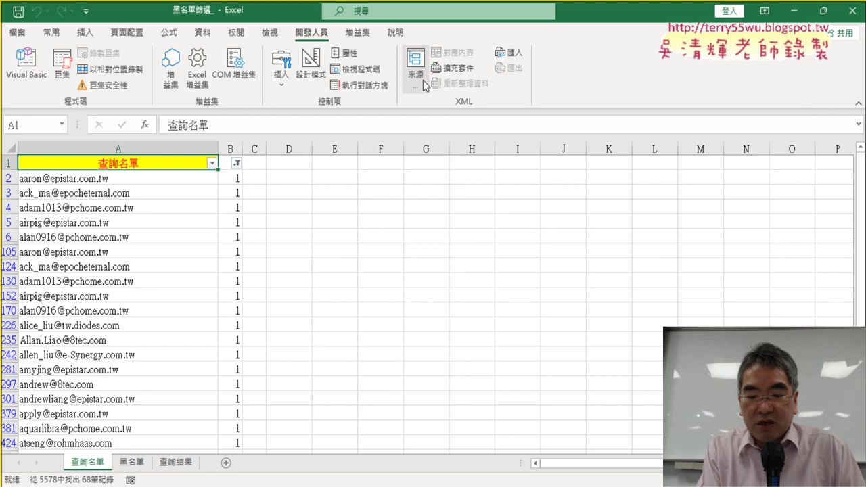
key(alt)
key(l)
key(v)
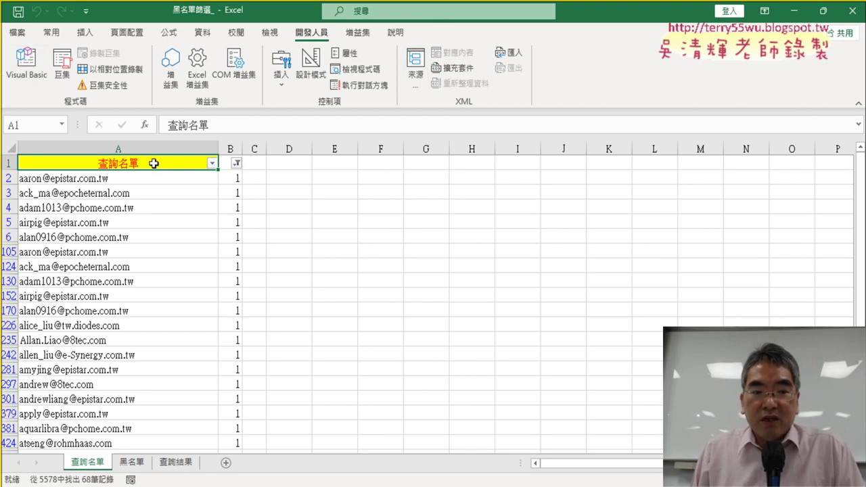
key(ctrl+Down)
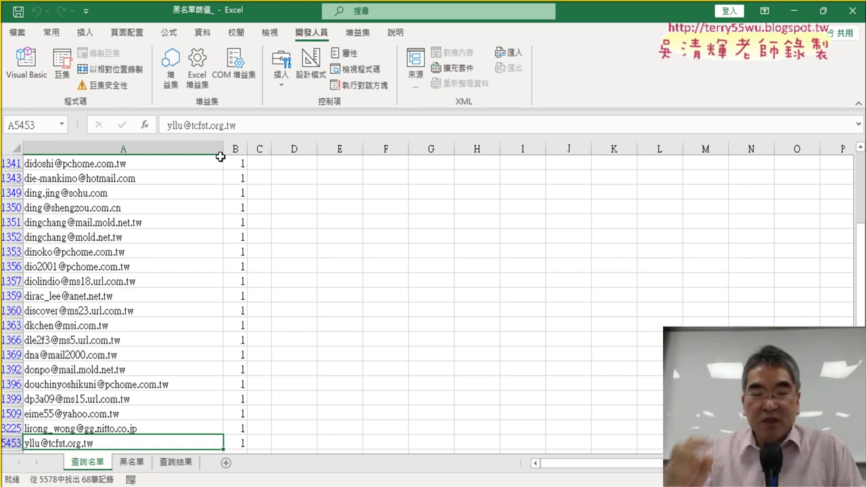
click(25, 63)
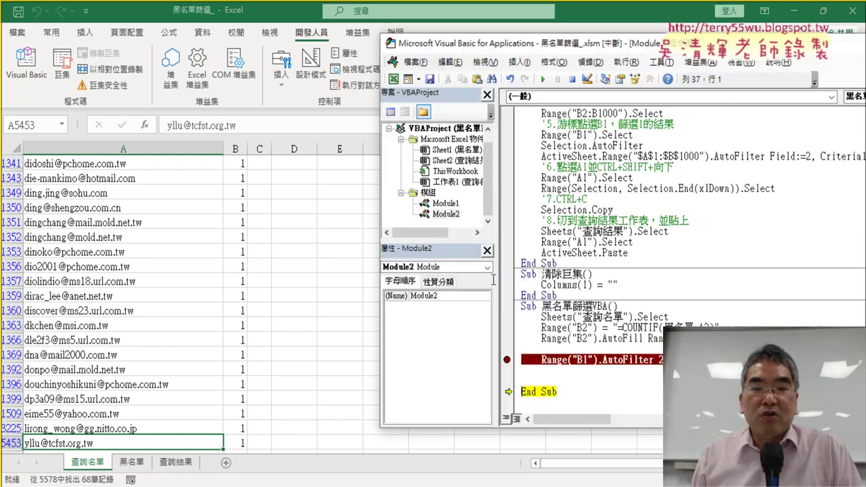
click(178, 462)
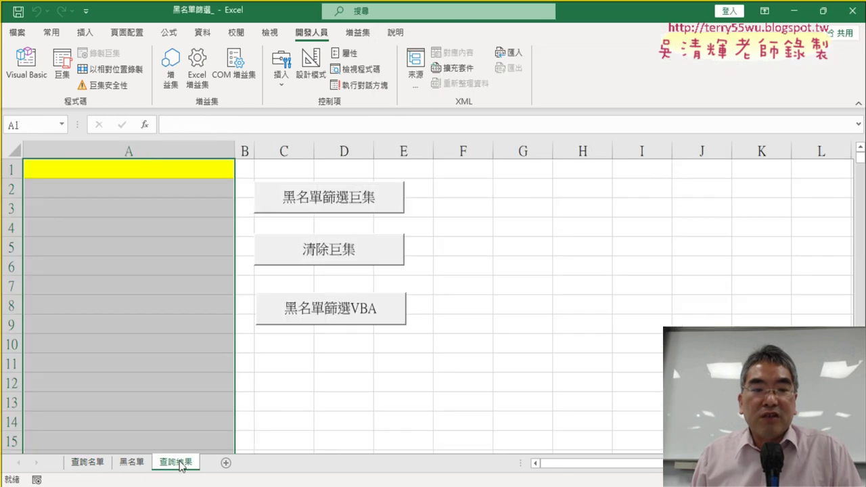
click(30, 71)
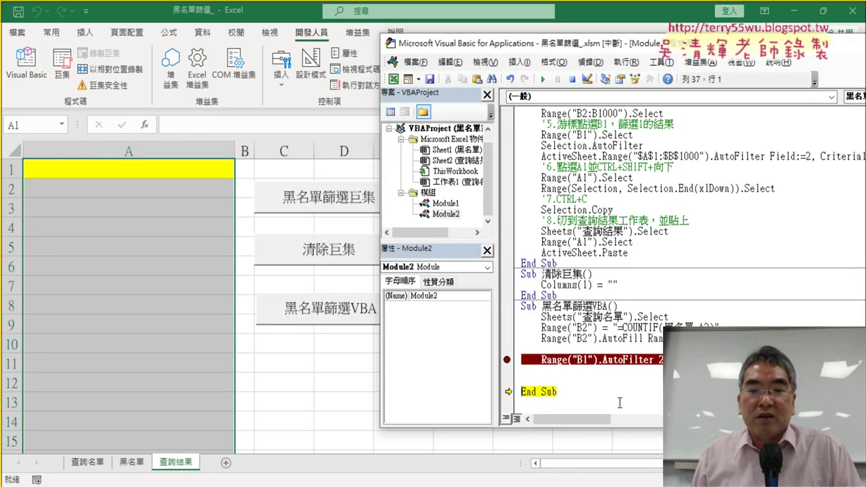
click(102, 464)
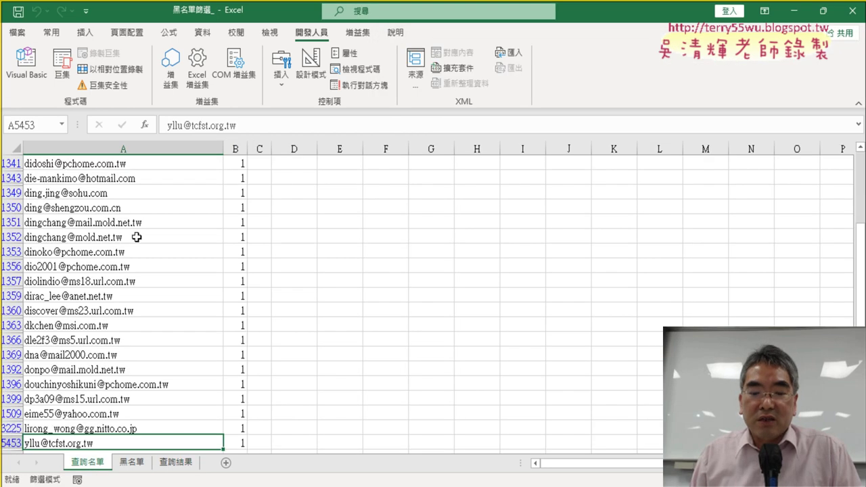
key(ctrl+Home)
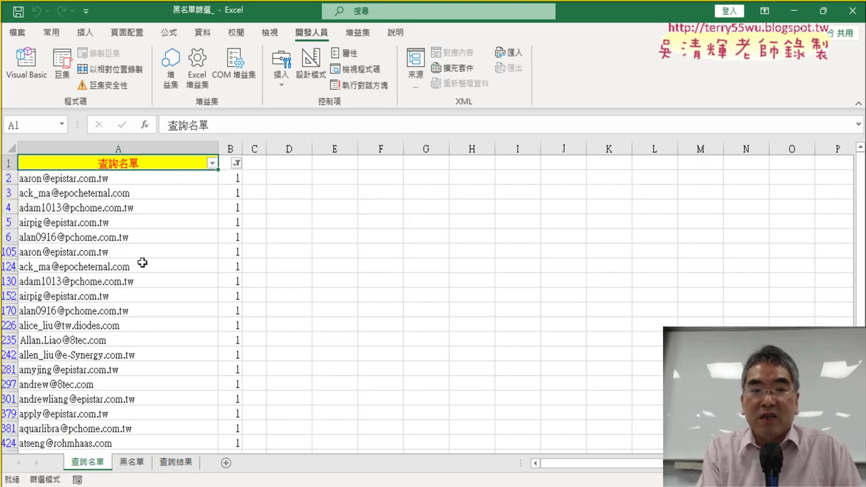
click(26, 64)
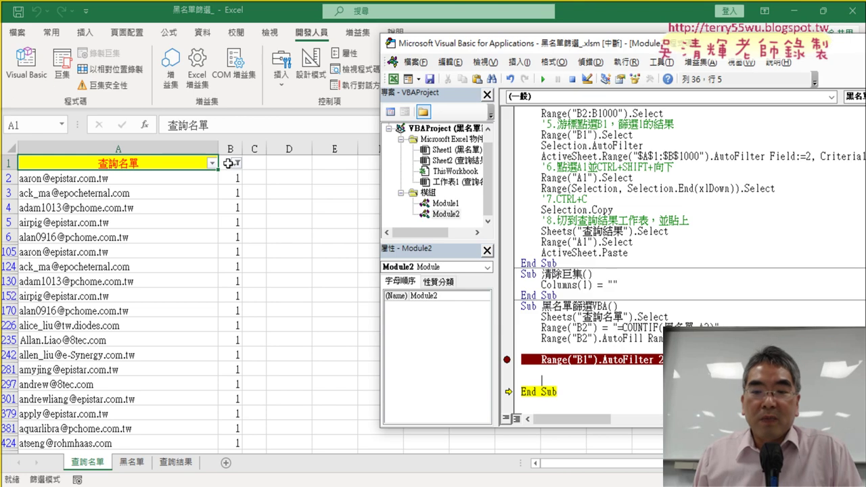
Change the new Range line to Range("A1:A5453").Copy.
mouse_move(542, 360)
mouse_down()
mouse_move(592, 360)
mouse_move(578, 376)
mouse_up()
text(Range("B1)
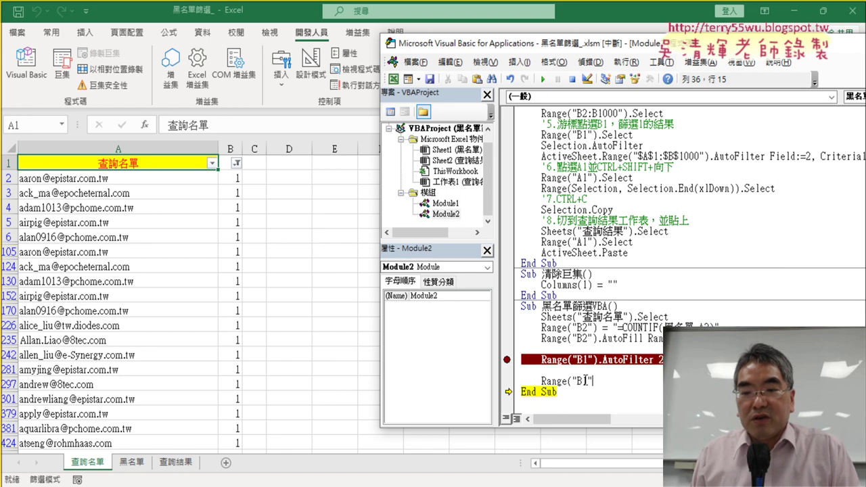
text(A)
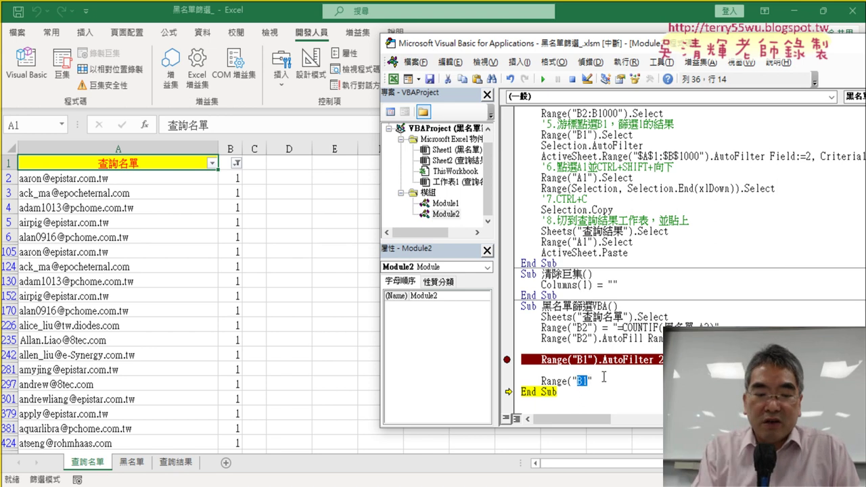
text(1:)
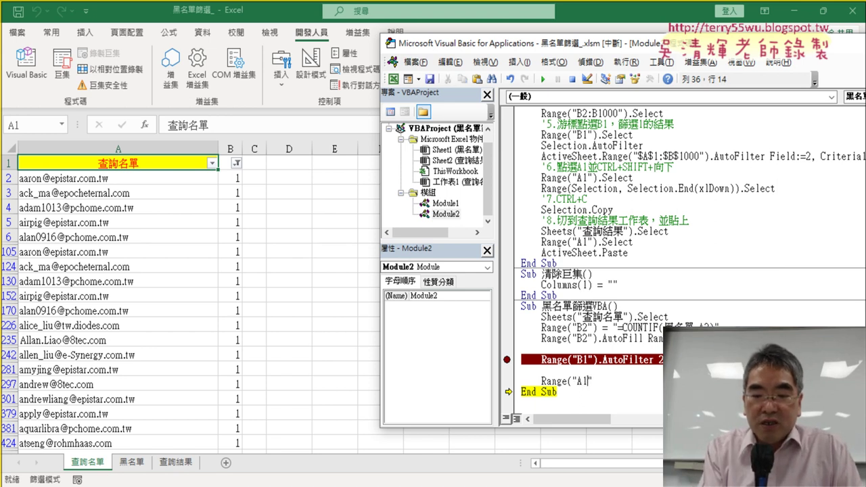
text(A5)
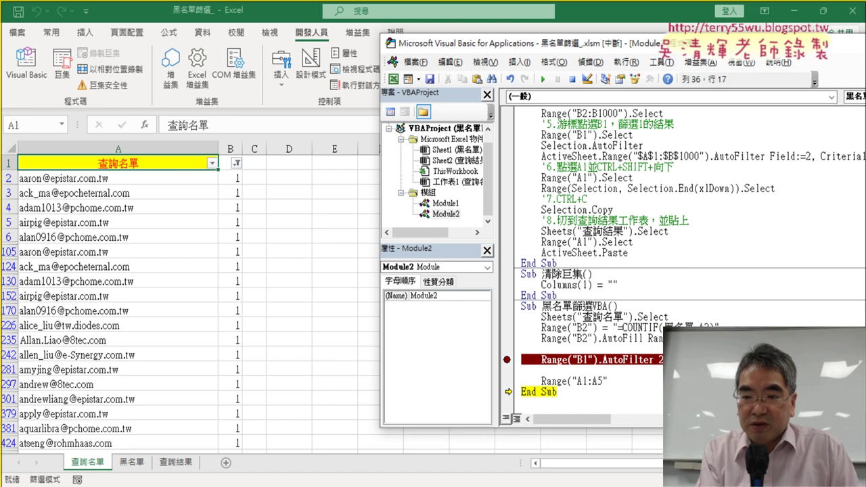
text(453")
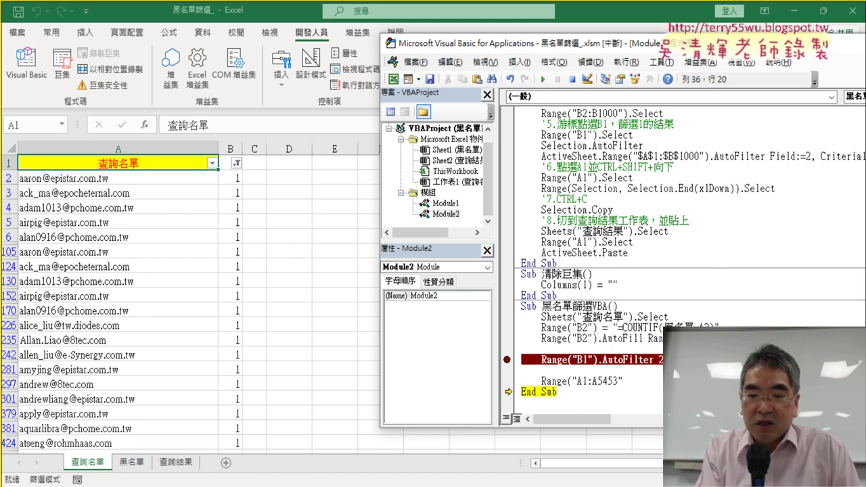
text())
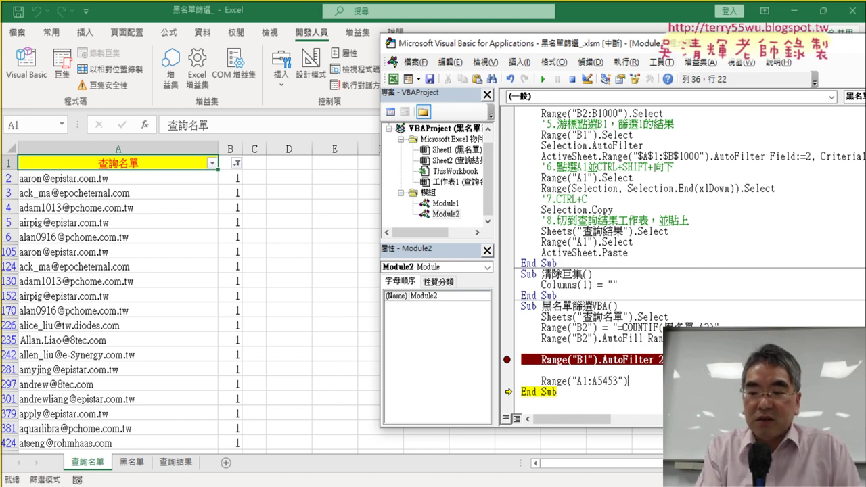
text(.)
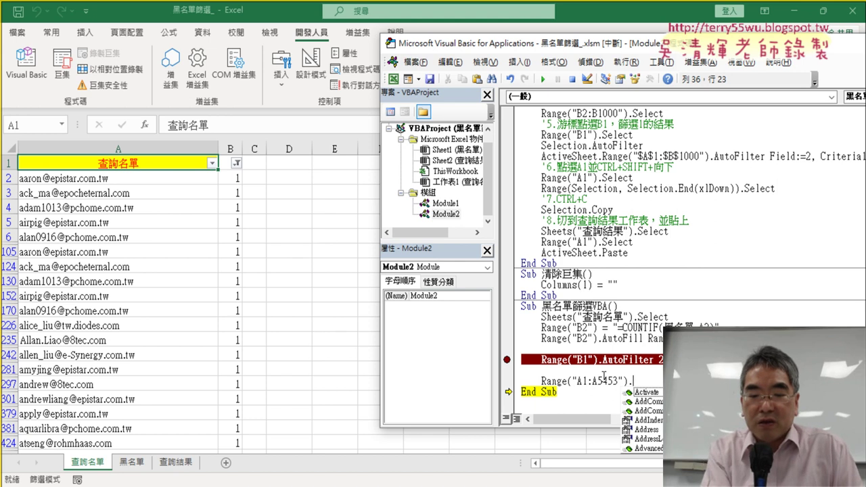
text(cop)
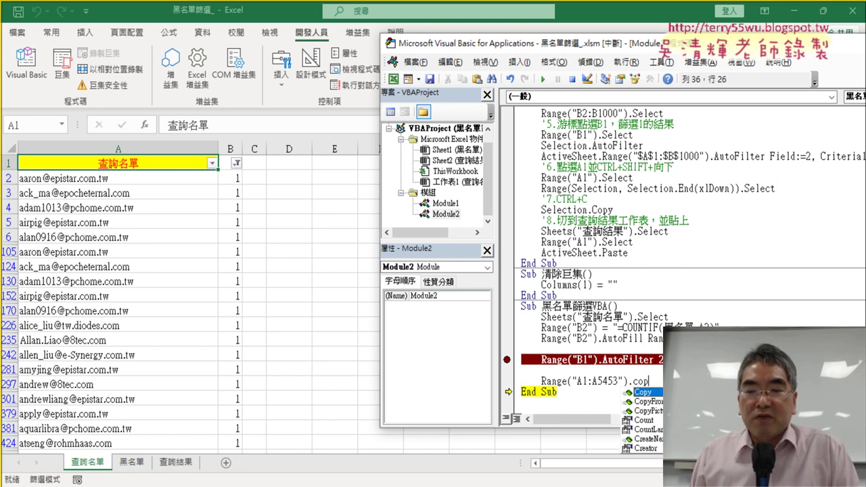
key(Tab)
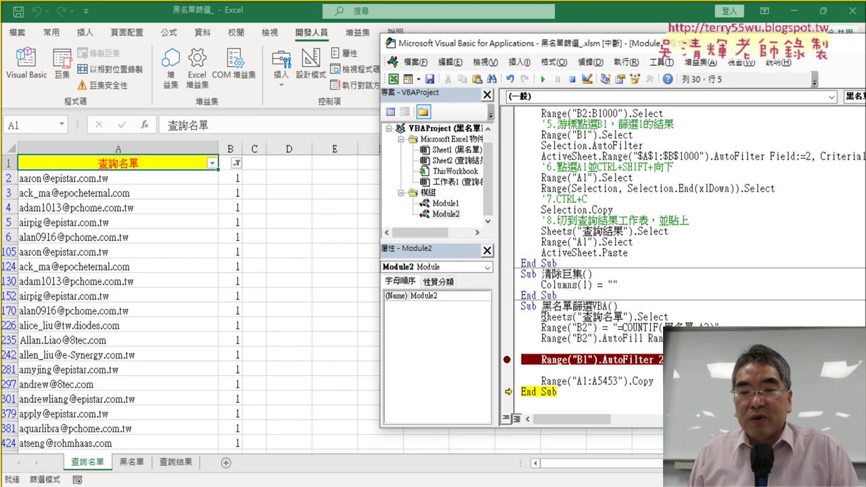
Give the Copy line the destination Sheets("查詢結果").Range("A1").
drag(542, 317, 633, 316)
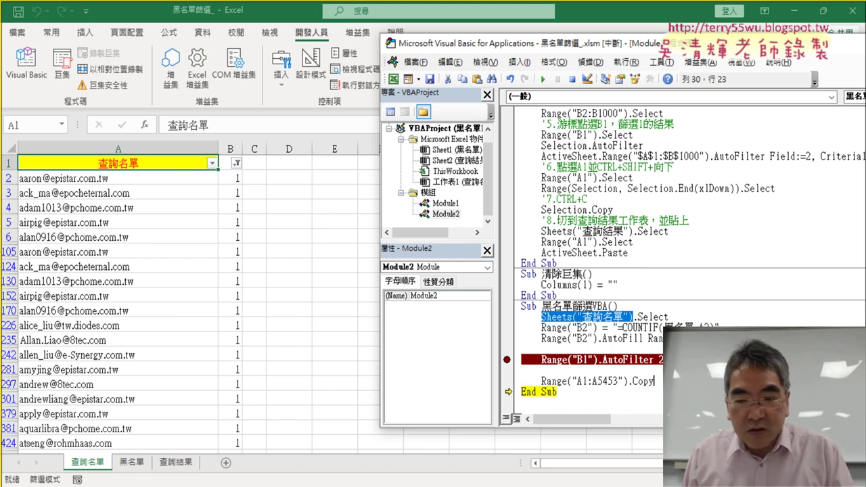
click(655, 381)
text(S)
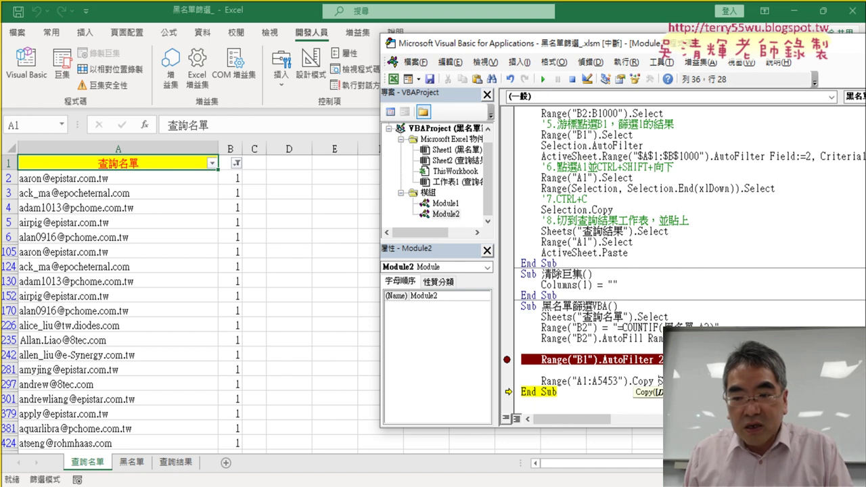
text(heets("查詢結果")
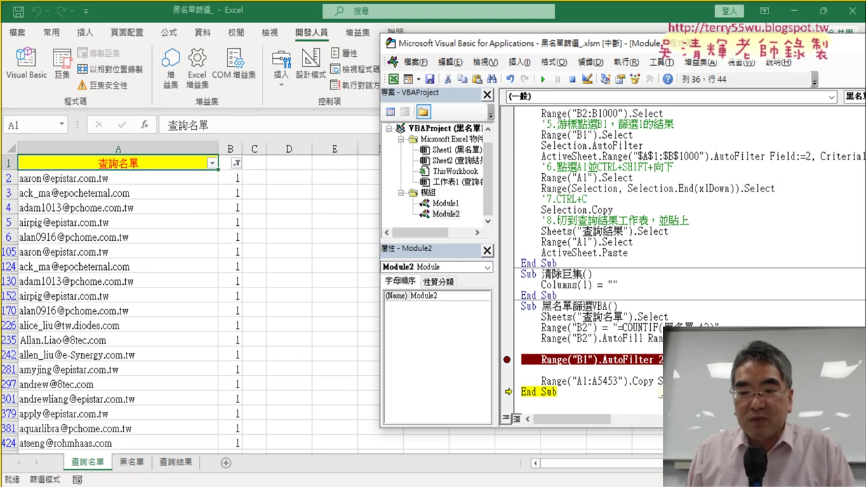
key(BackSpace)
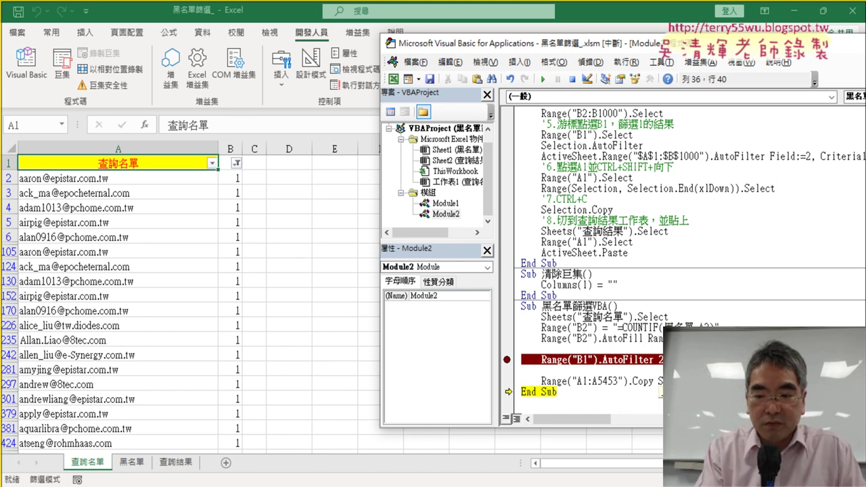
key(ctrl+z)
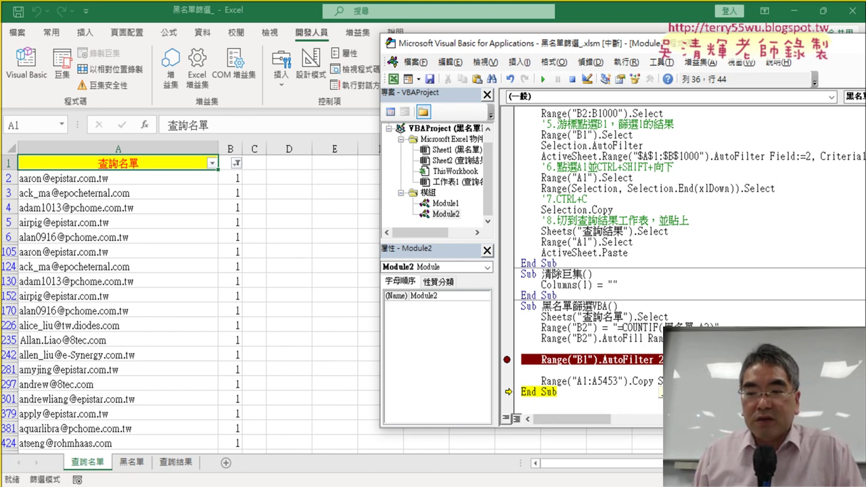
text(, )
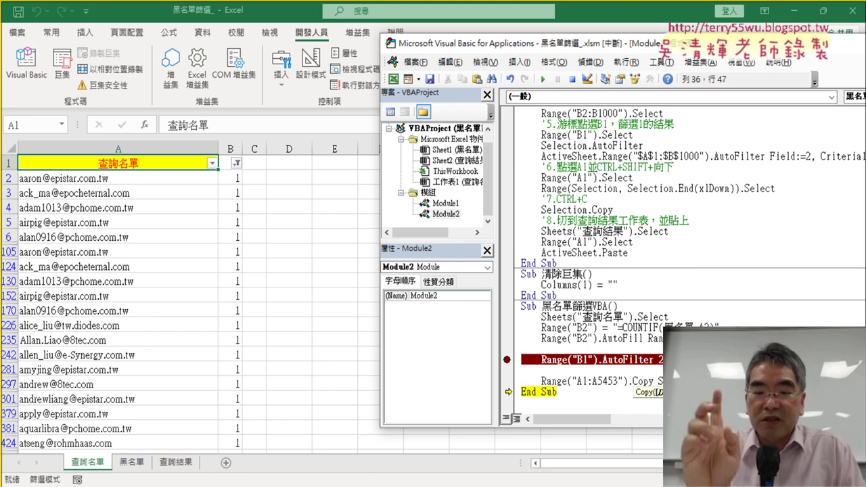
text( Ran)
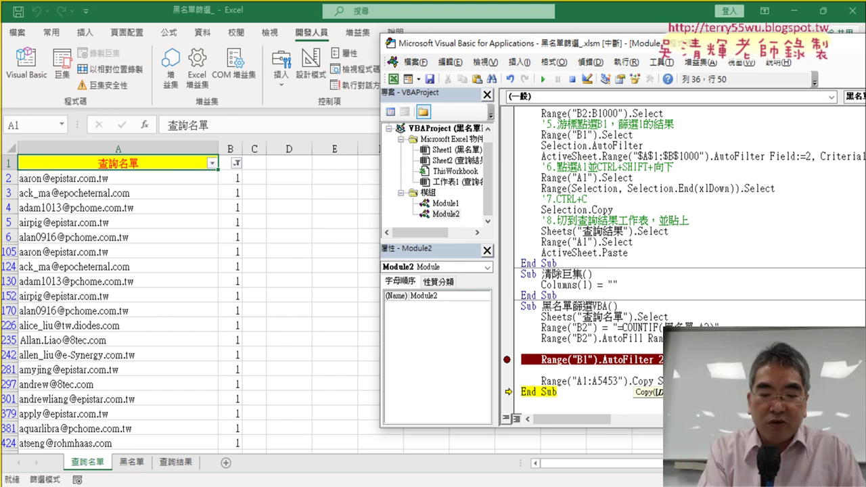
text(ge()
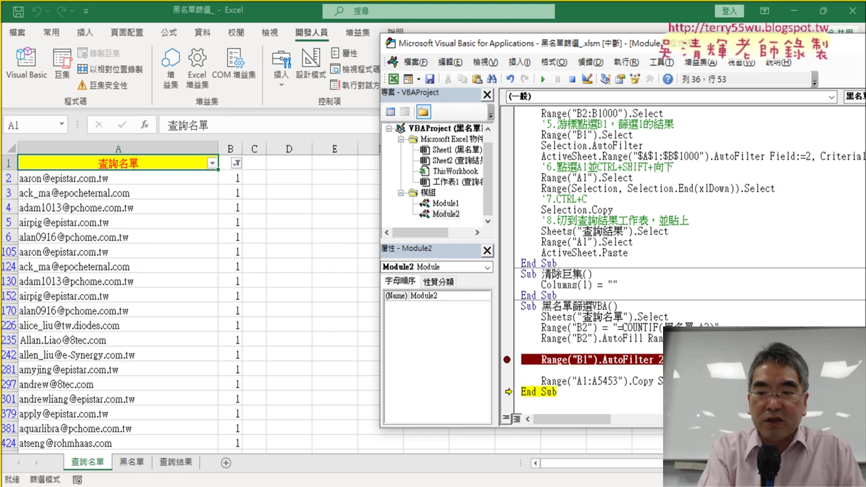
text("A)
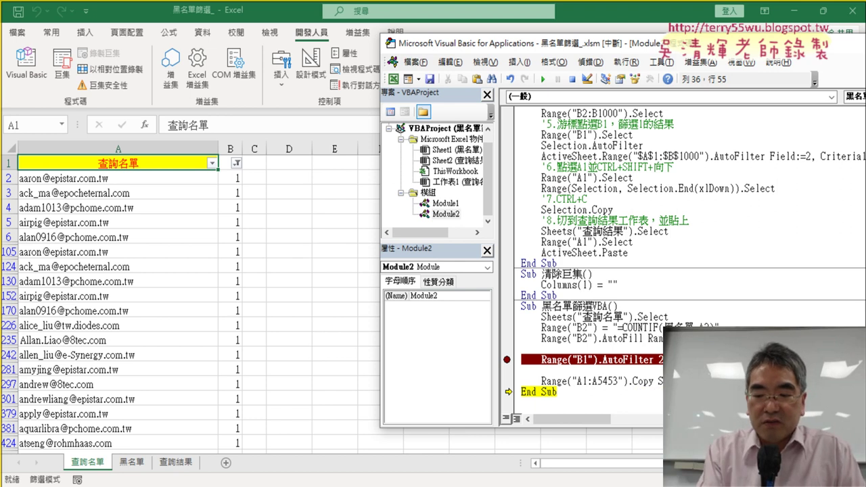
text(1"))
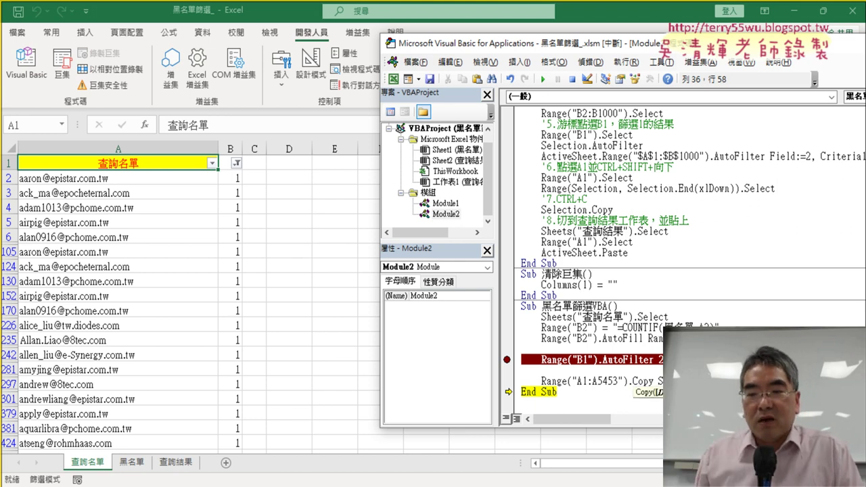
click(719, 327)
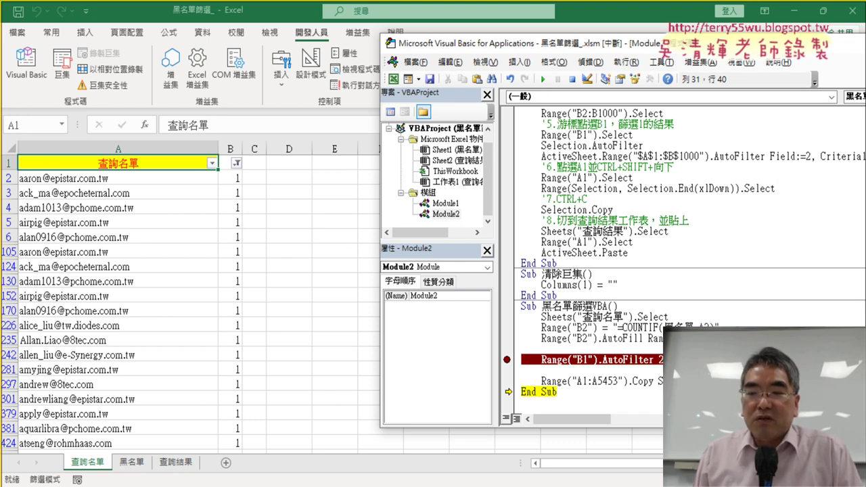
Make the Copy line the next statement to run and check the 查詢名單 sheet.
drag(508, 393, 508, 381)
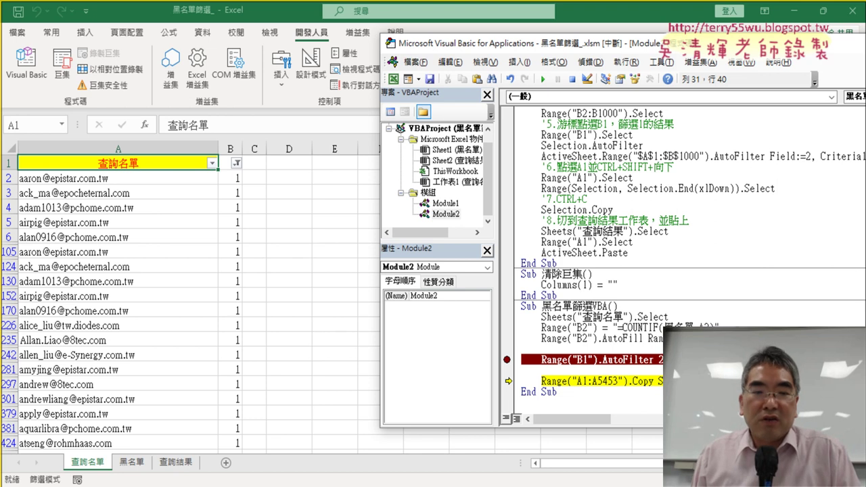
click(175, 467)
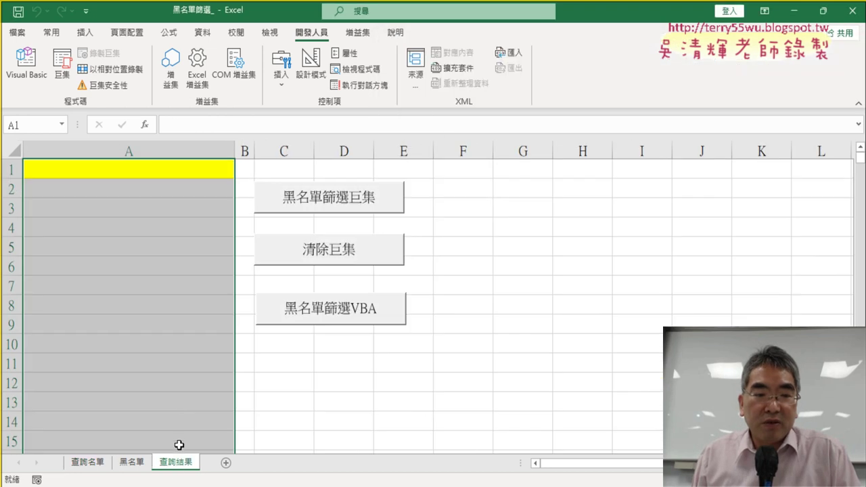
click(95, 465)
click(27, 64)
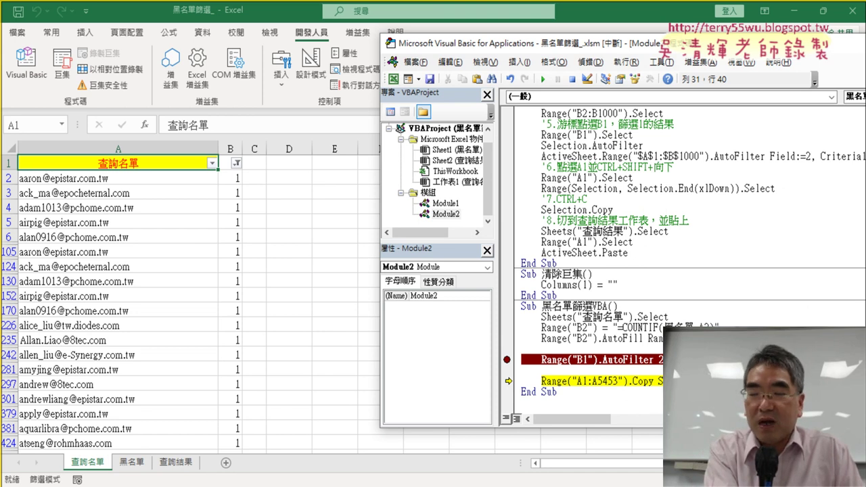
Step through the Copy line to the end and confirm the e-mail list in 查詢結果.
key(F8)
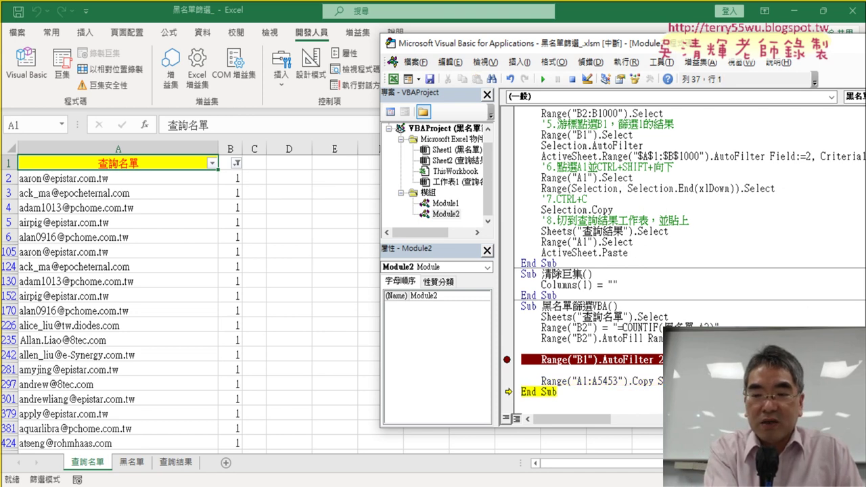
key(F8)
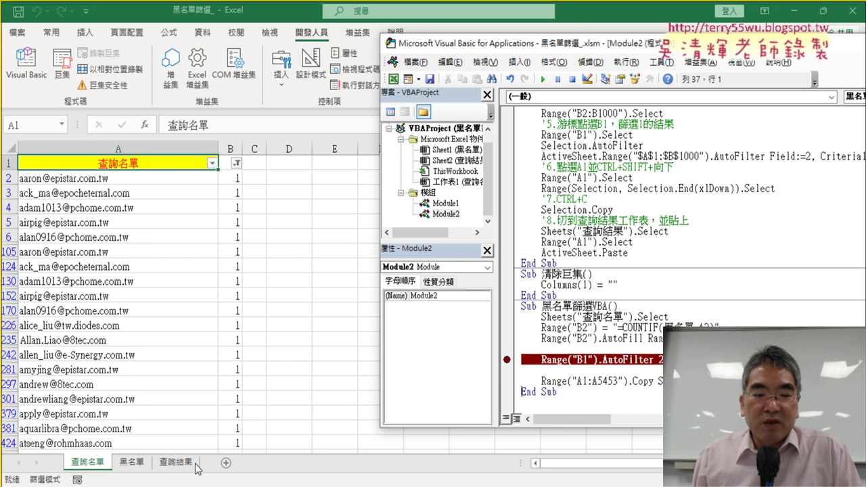
click(190, 465)
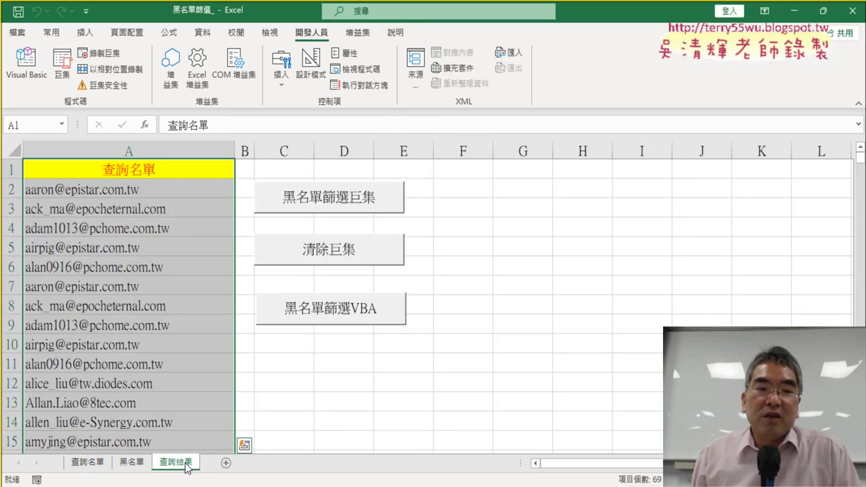
click(27, 65)
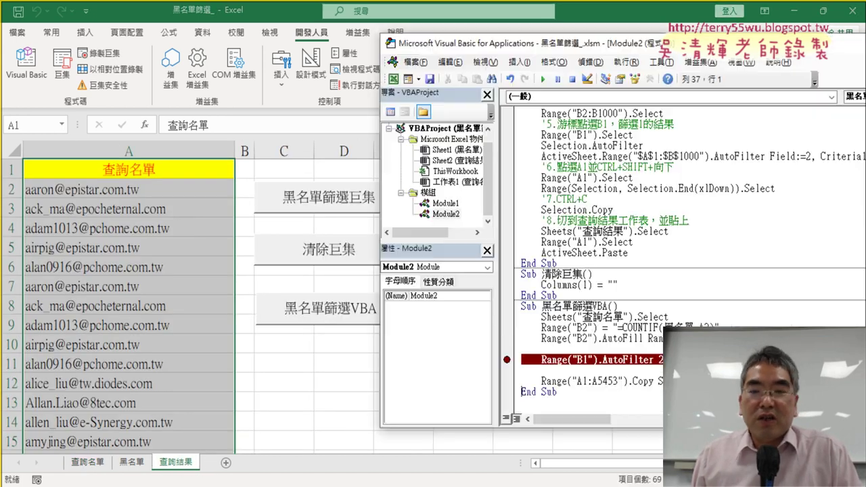
click(682, 304)
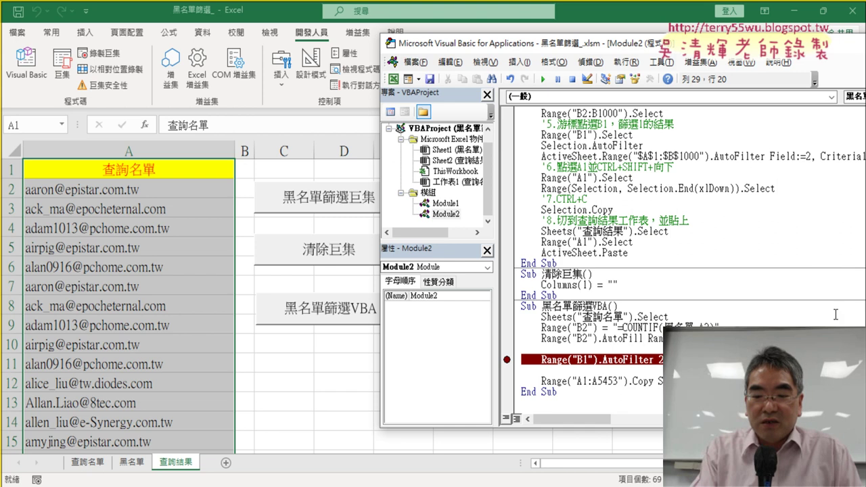
Add the comment '1.輸入公式與填滿 below the Sub header.
key(Return)
key(Tab)
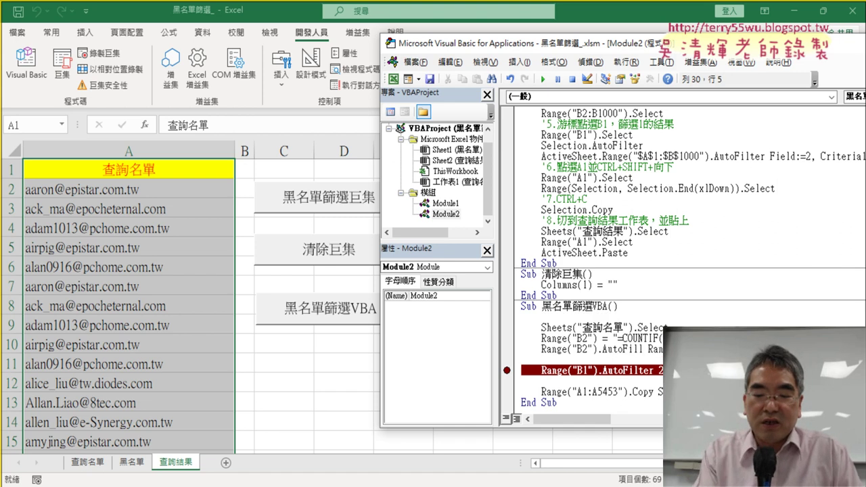
text('1./)
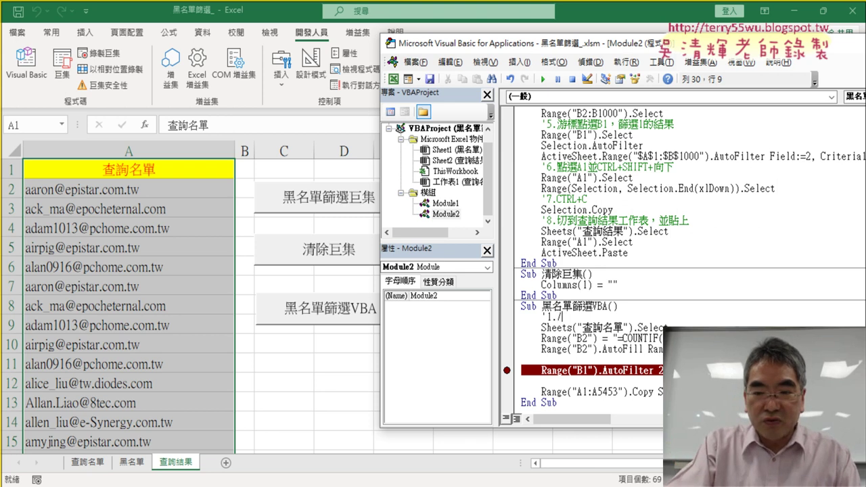
text(ㄨ)
text(輸入)
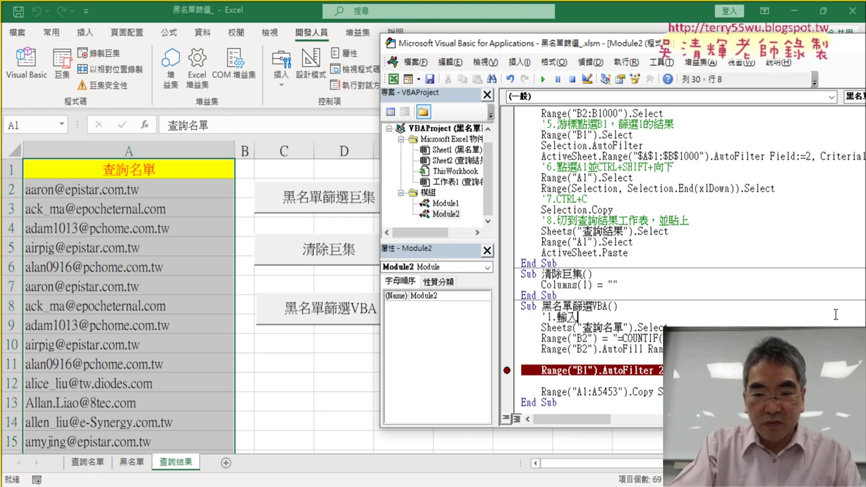
text(ㄍ攻勢)
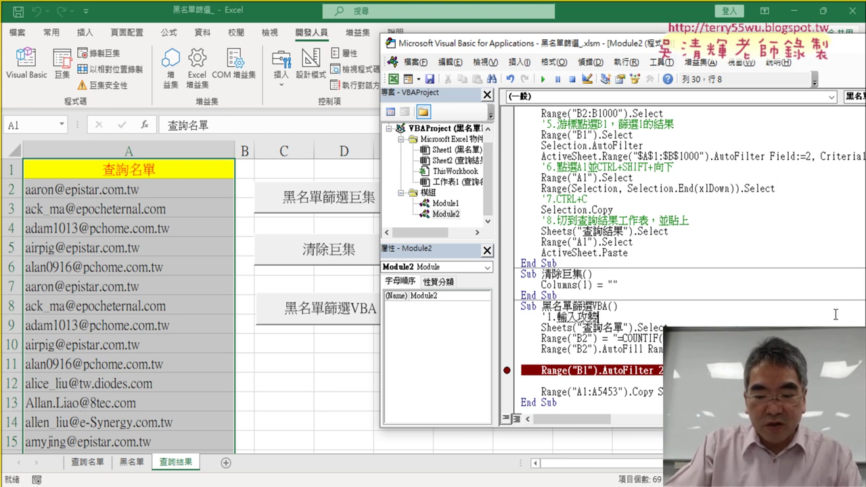
key(Down)
key(Down)
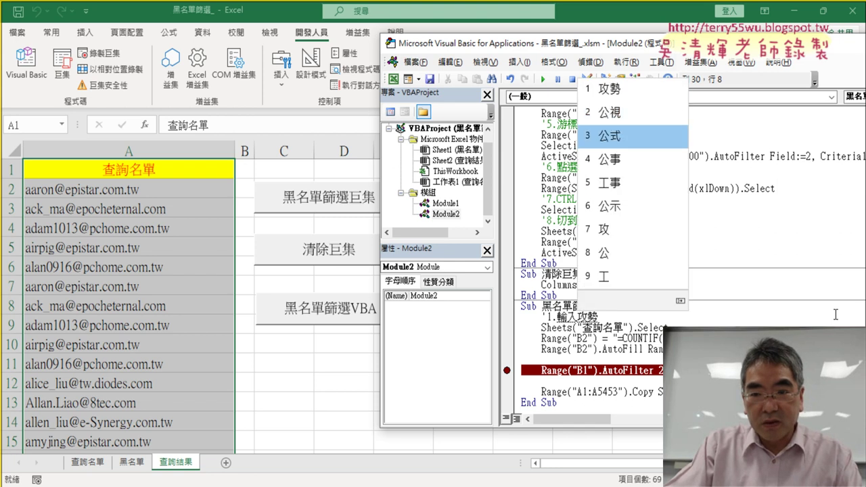
key(Return)
text(與田)
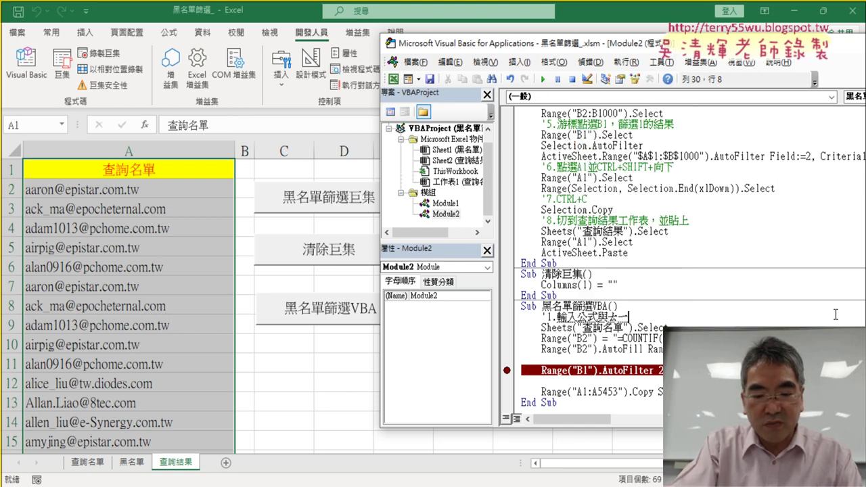
text(ㄇㄢ滿)
key(Return)
text('2.)
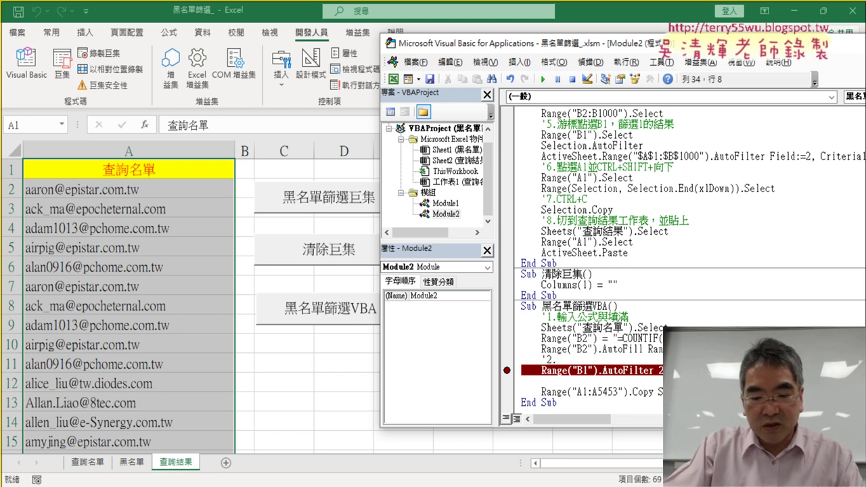
Add the comments '2.篩選 and '3.複製資料 above the AutoFilter and Copy steps.
text(ㄗ)
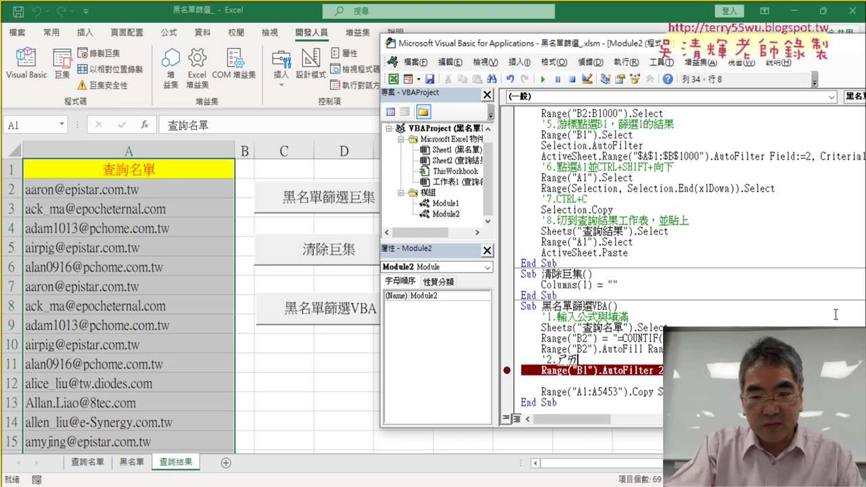
text(篩選)
key(Return)
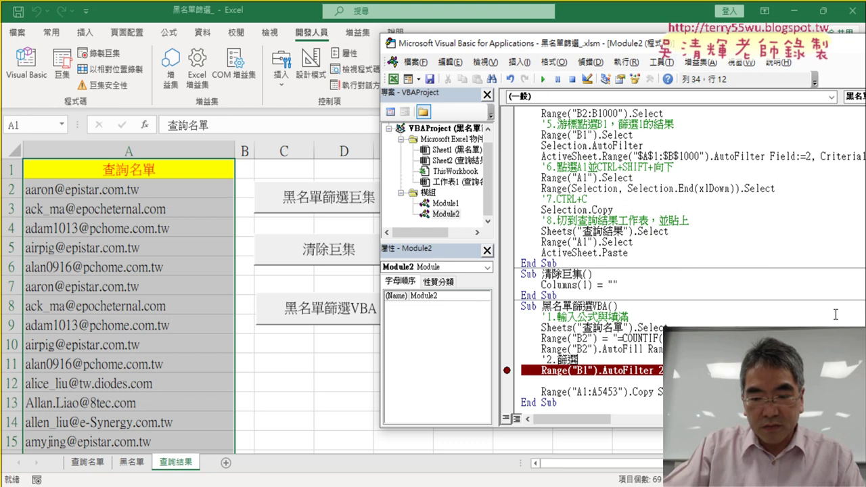
key(Down)
text(')
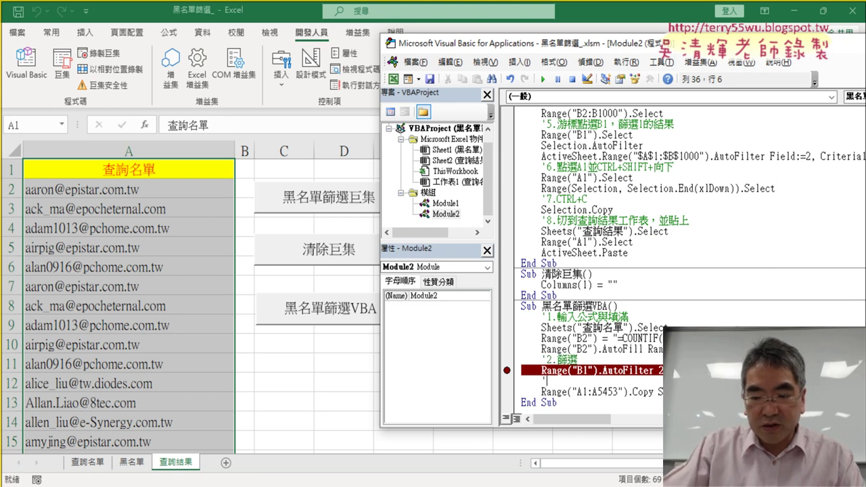
text(3)
text(副出)
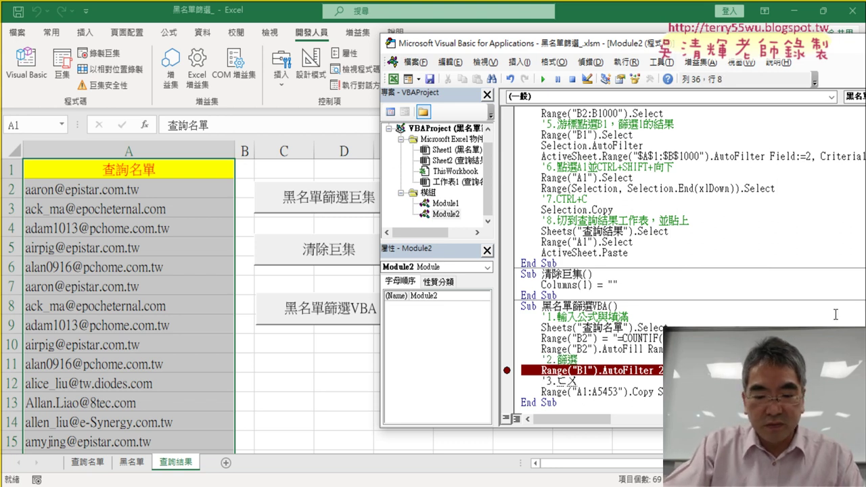
text(複製資ㄌㄧ)
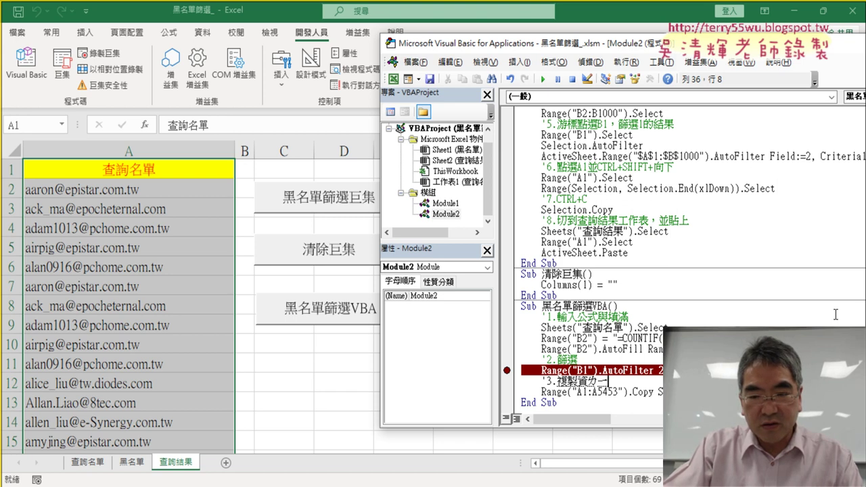
key(BackSpace)
key(BackSpace)
text(料)
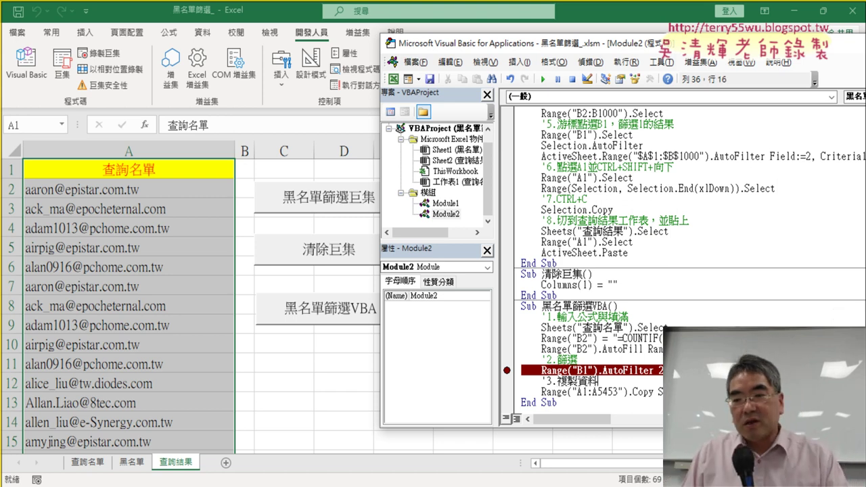
key(Down)
key(End)
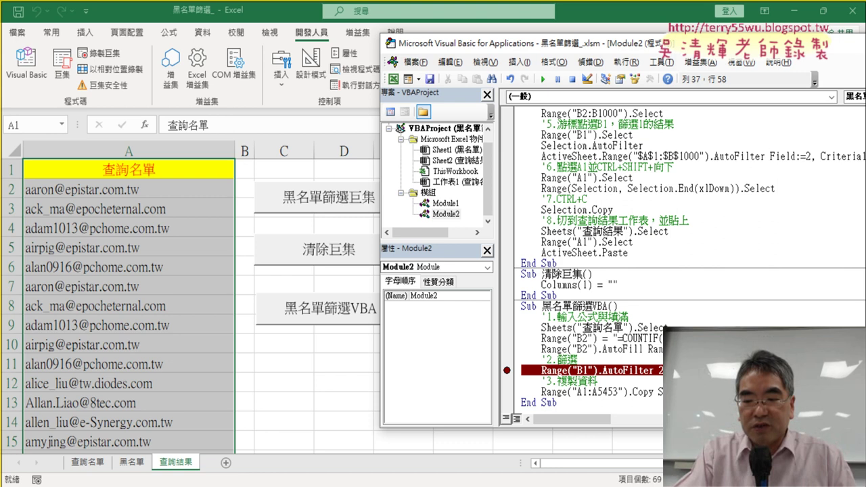
key(Down)
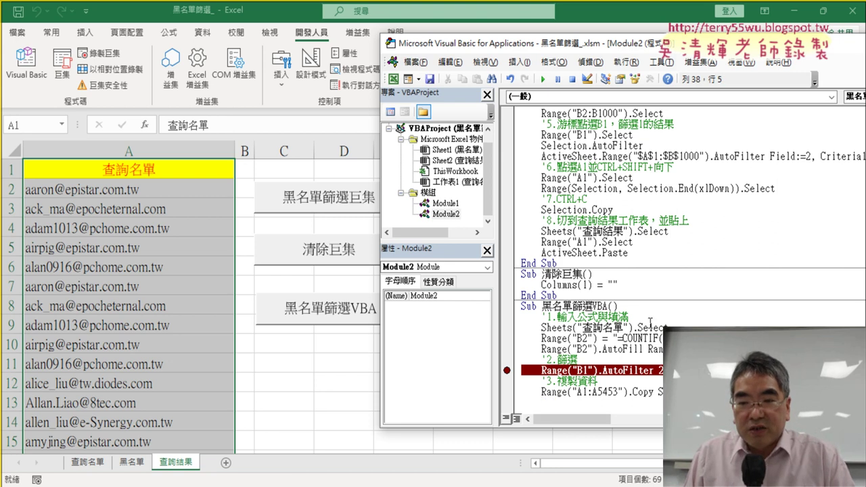
Add a Sheets("查詢結果").Select line after the Copy line.
drag(673, 323, 542, 327)
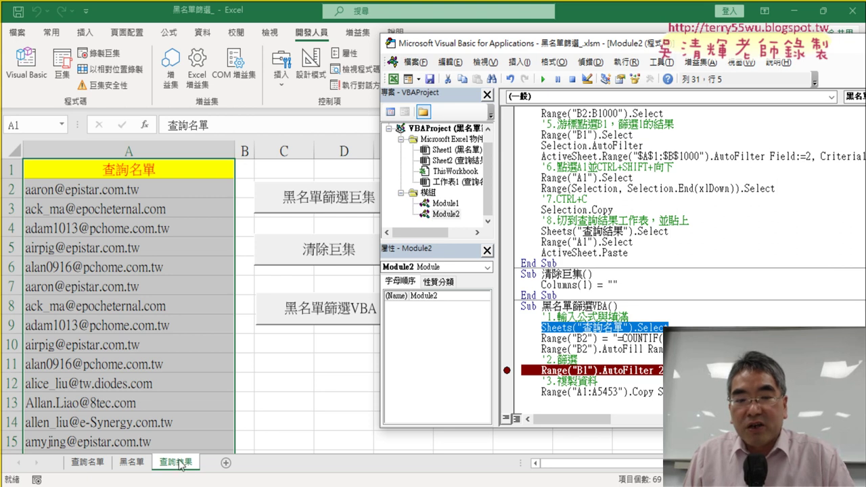
scroll(690, 253, down, 1)
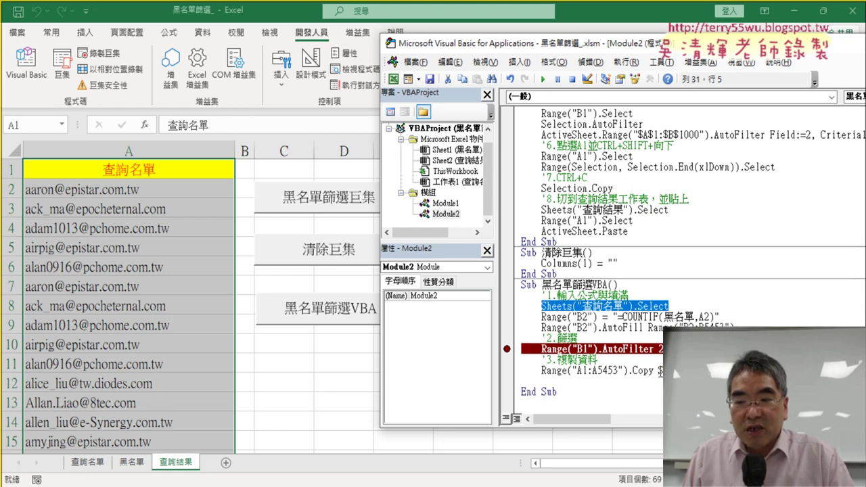
drag(659, 371, 708, 371)
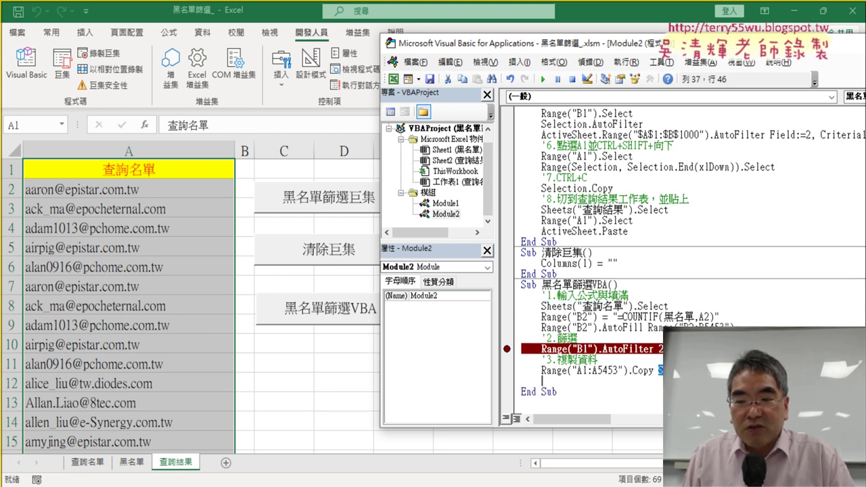
text(Sheets("查詢結果"))
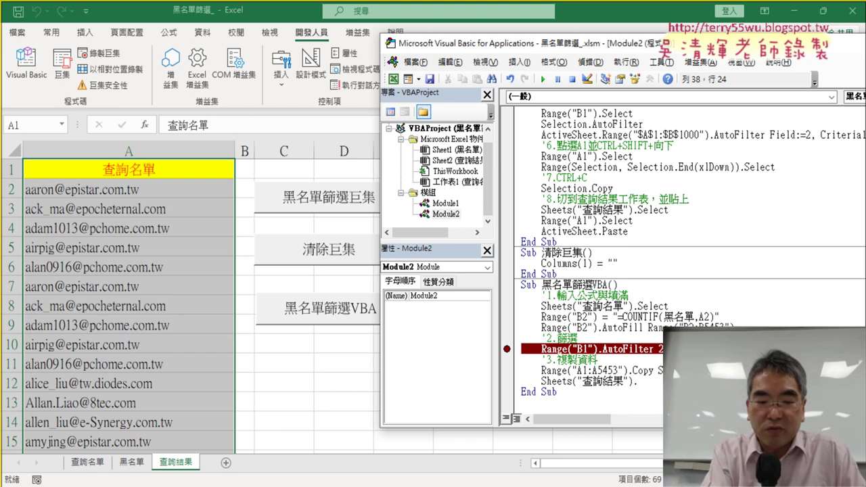
text(.ㄙ)
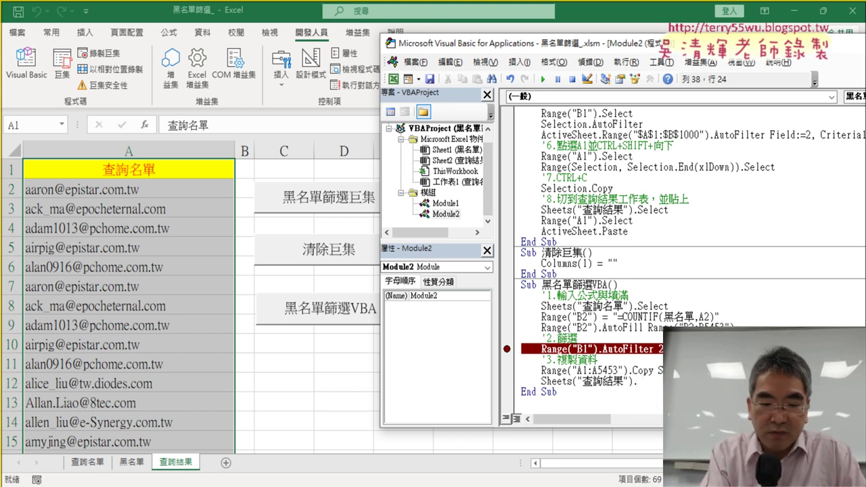
text(se)
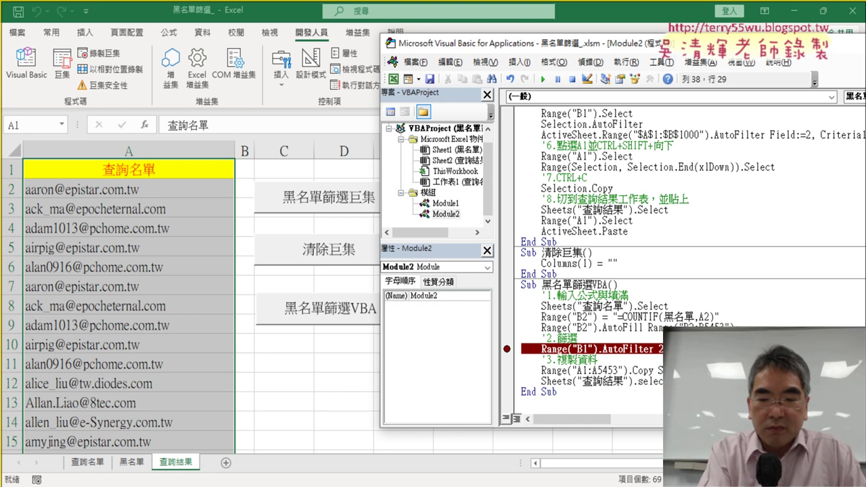
text(lec)
Remove the AutoFilter line's breakpoint and highlight the Sheets command in step one.
click(719, 316)
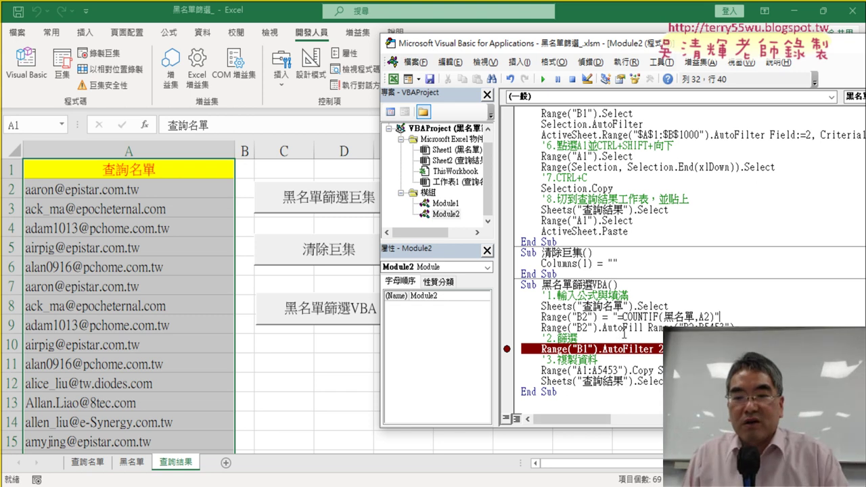
click(510, 349)
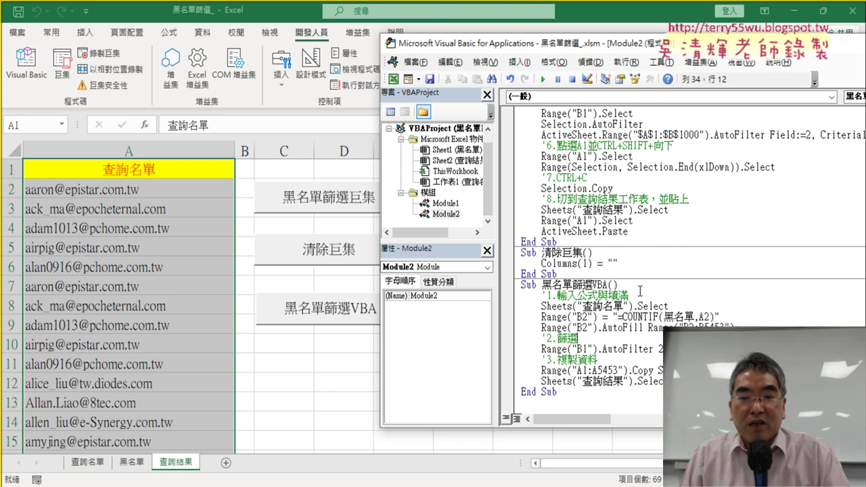
drag(541, 306, 566, 307)
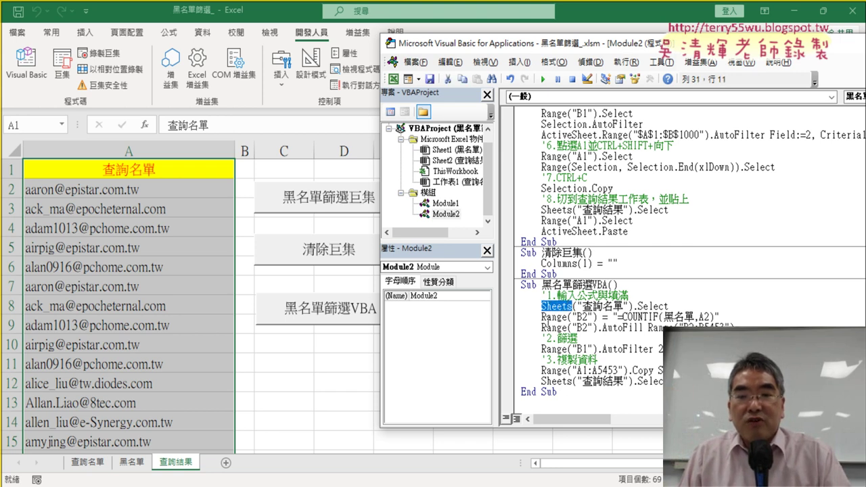
drag(542, 316, 567, 317)
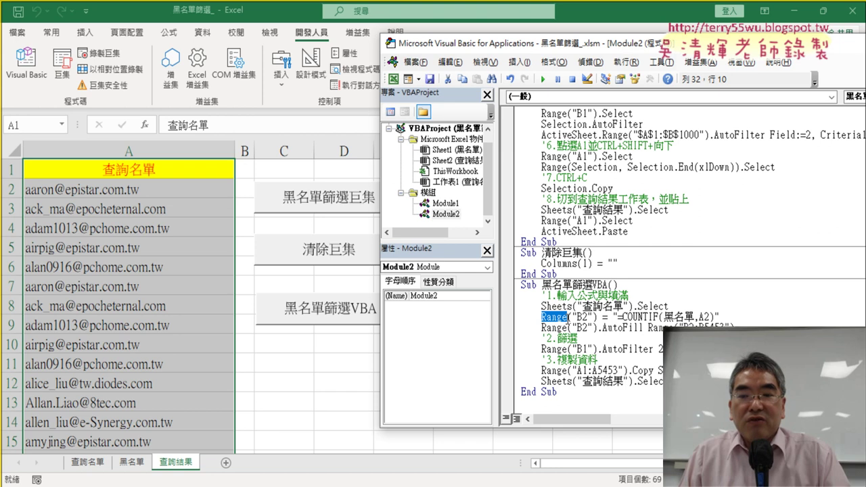
drag(710, 316, 633, 317)
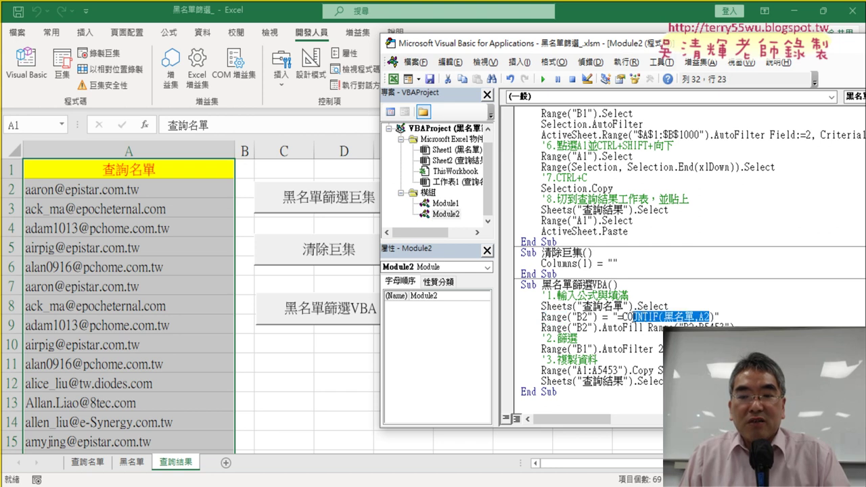
click(623, 327)
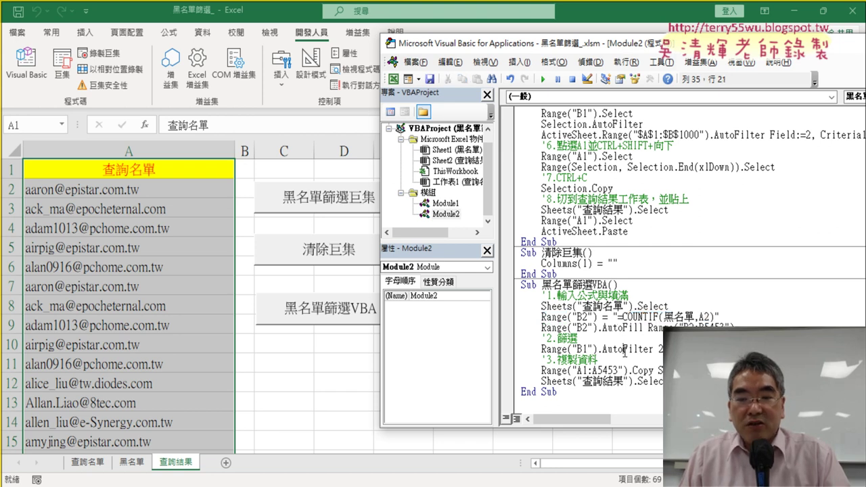
click(644, 371)
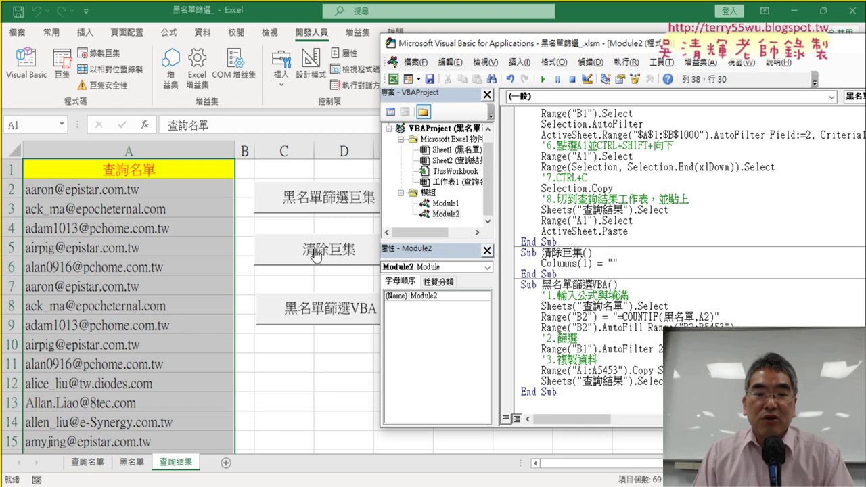
Run the clear macro and the 黑名單篩選VBA button, then dismiss the resulting error.
click(347, 255)
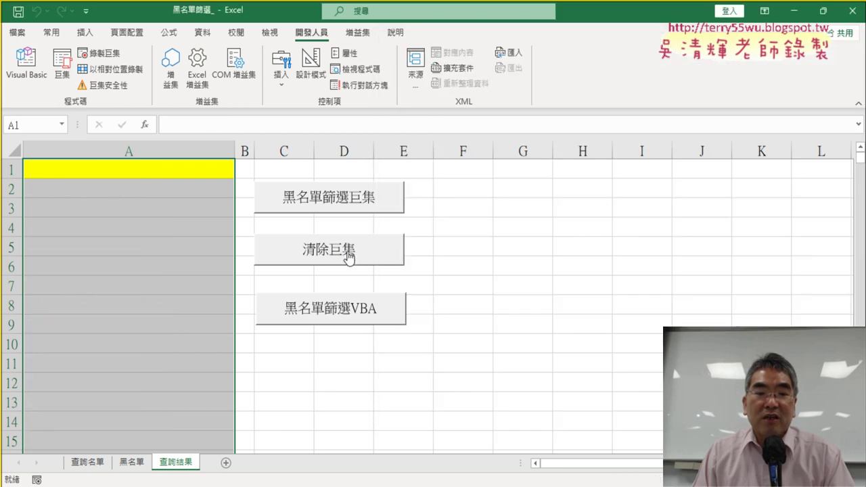
click(355, 312)
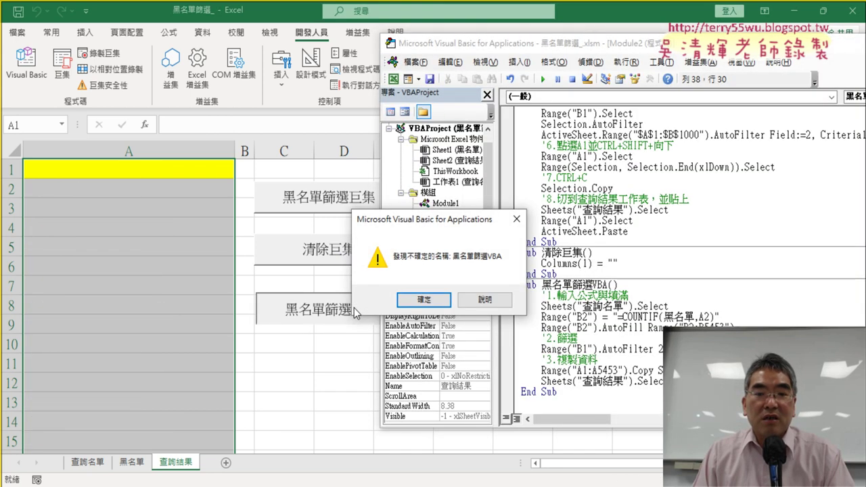
click(426, 300)
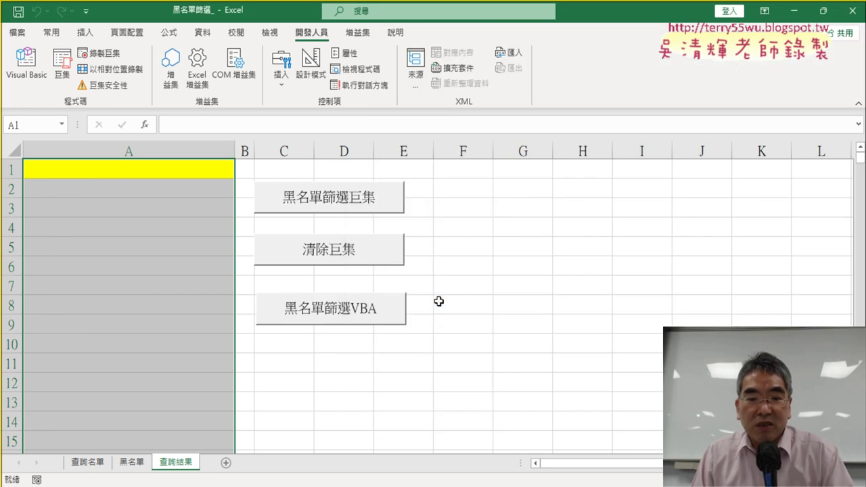
Edit the button's assigned macro and show Module1's duplicate 黑名單篩選VBA code.
right_click(368, 308)
click(504, 289)
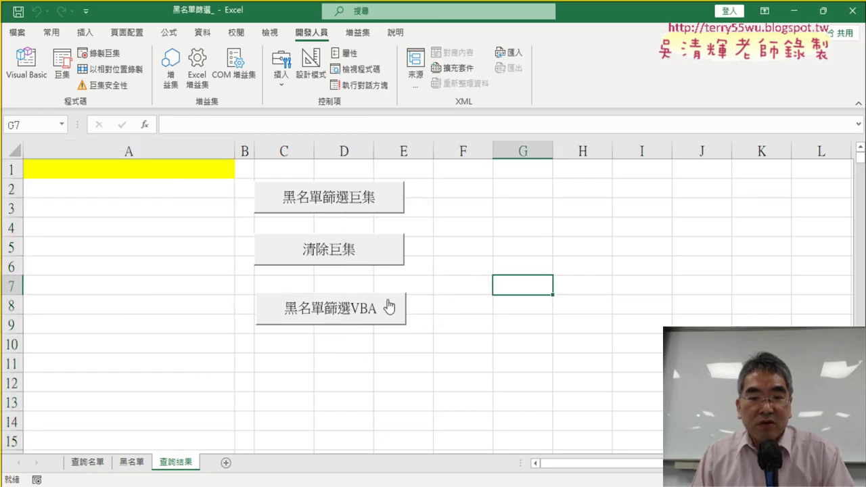
right_click(367, 306)
click(433, 434)
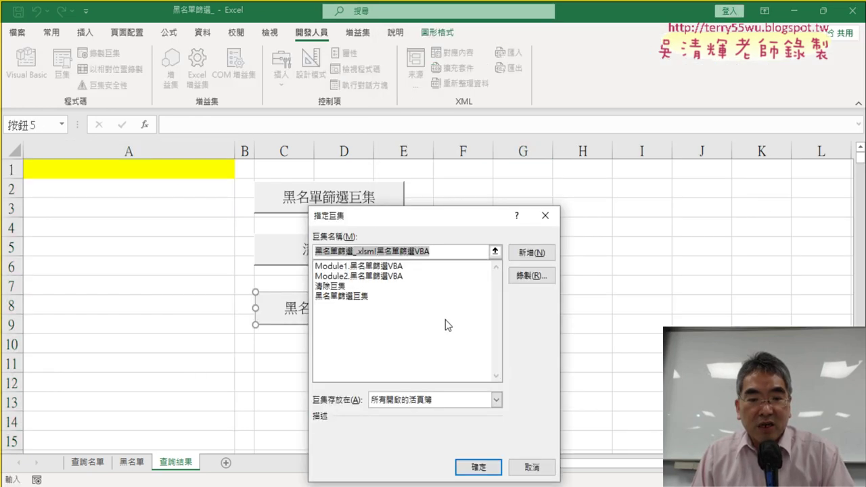
click(545, 215)
click(26, 67)
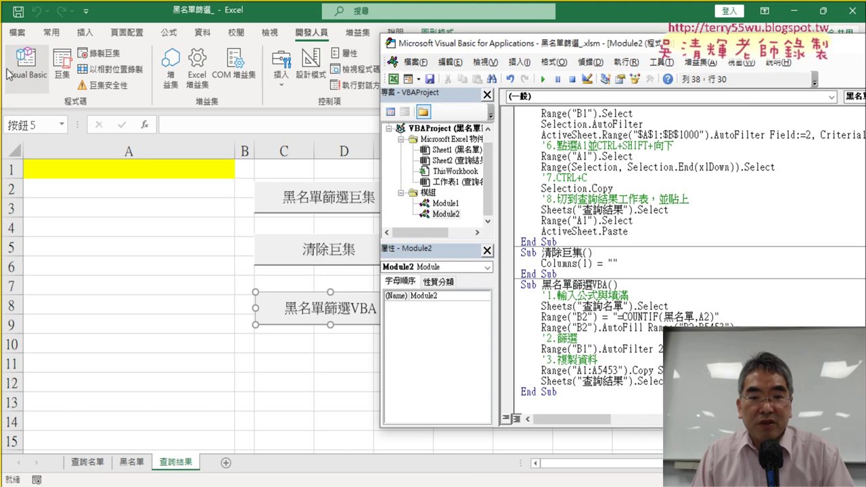
double_click(446, 203)
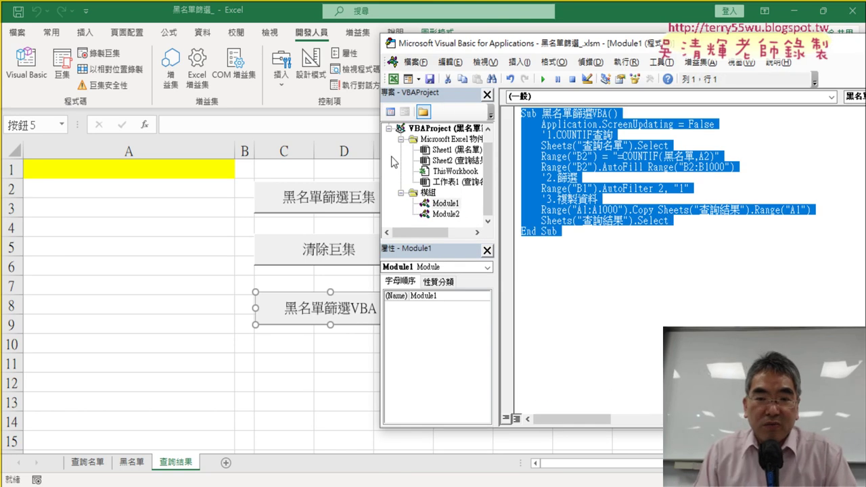
Remove the duplicate Module1 from the VBA project without exporting it.
right_click(446, 203)
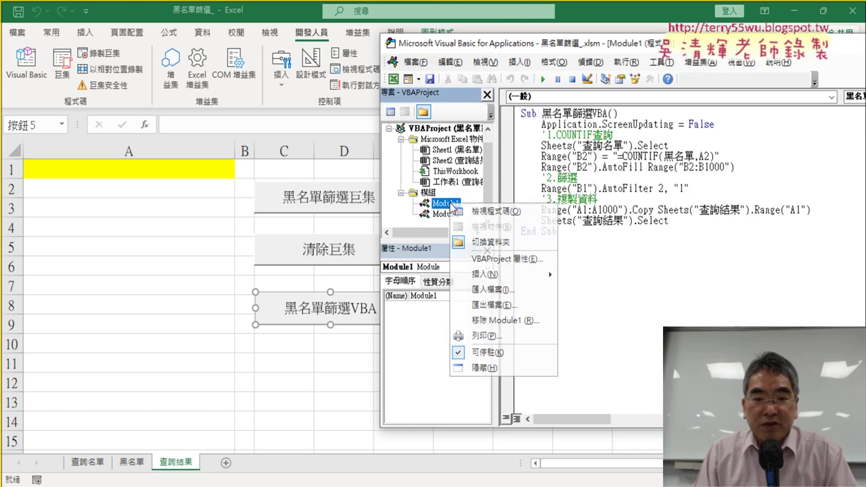
click(504, 319)
click(410, 300)
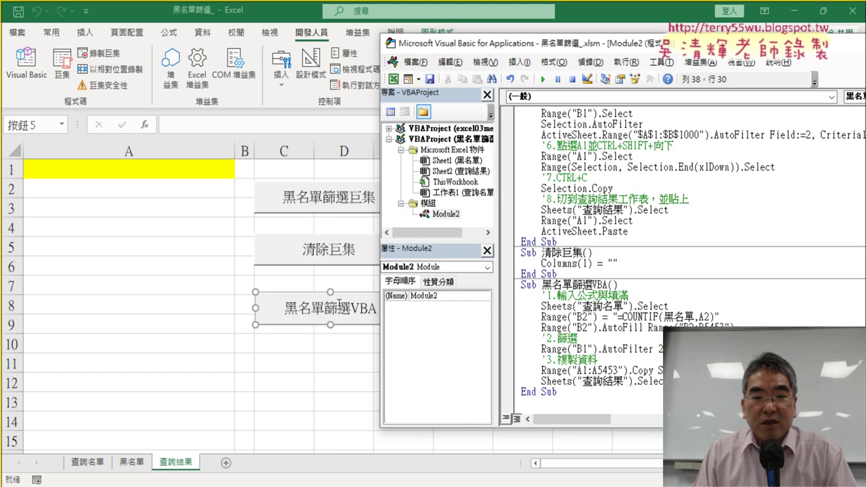
Test the 黑名單篩選VBA button twice, clearing 查詢結果 column A with 清除巨集 after each run.
click(187, 287)
click(340, 308)
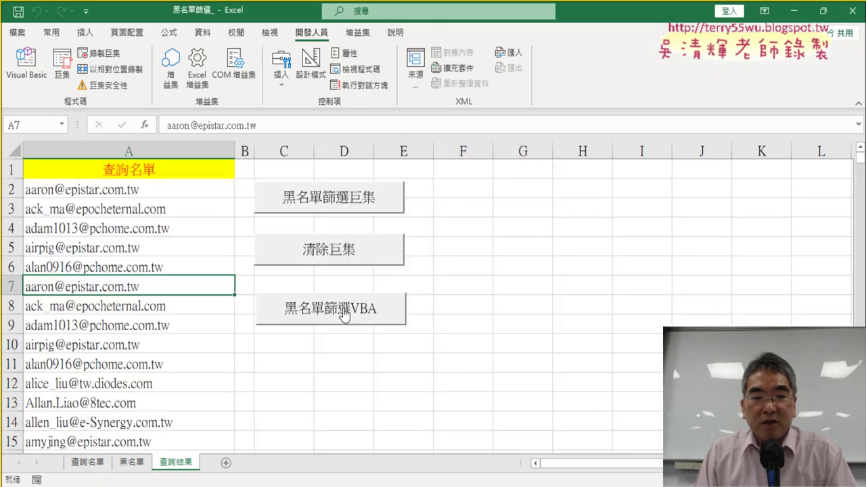
click(347, 255)
click(347, 306)
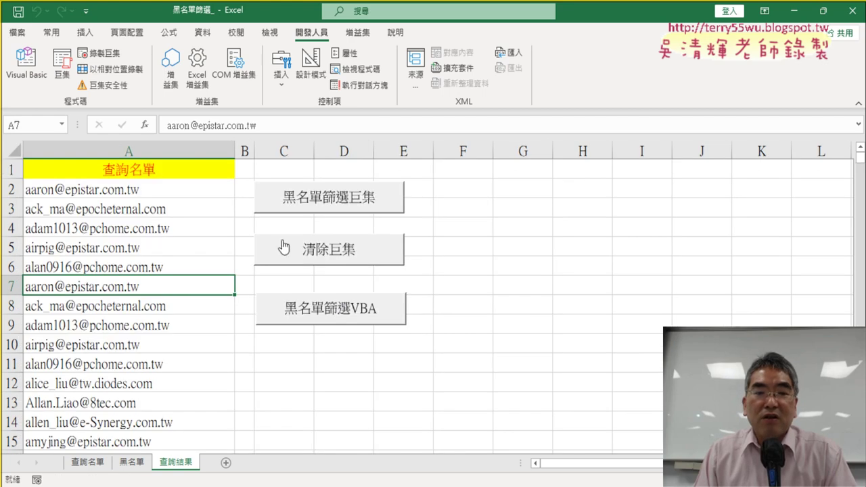
click(333, 252)
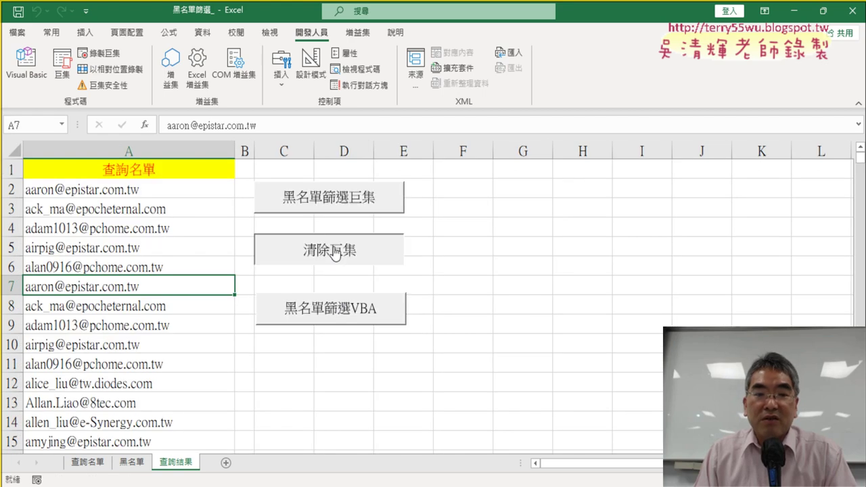
Copy the Application.ScreenUpdating = False line from the recorded macro in the VBA editor.
click(27, 68)
scroll(508, 237, up, 3)
scroll(583, 241, up, 1)
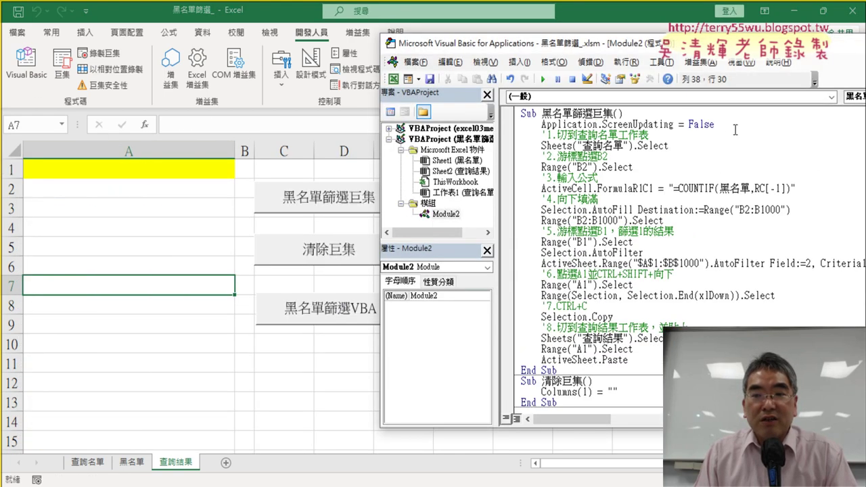
drag(734, 129, 509, 128)
right_click(590, 134)
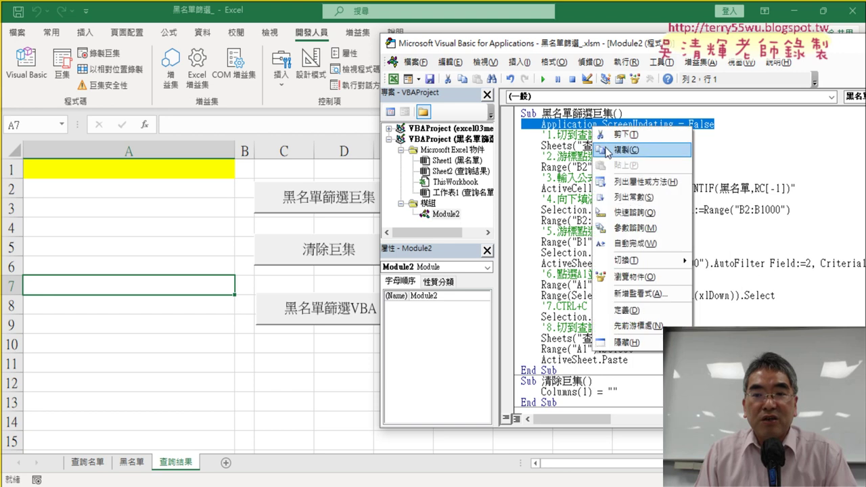
click(609, 148)
Paste the ScreenUpdating line under Sub 黑名單篩選VBA() and rerun the 黑名單篩選VBA button.
scroll(629, 182, down, 3)
scroll(649, 270, down, 1)
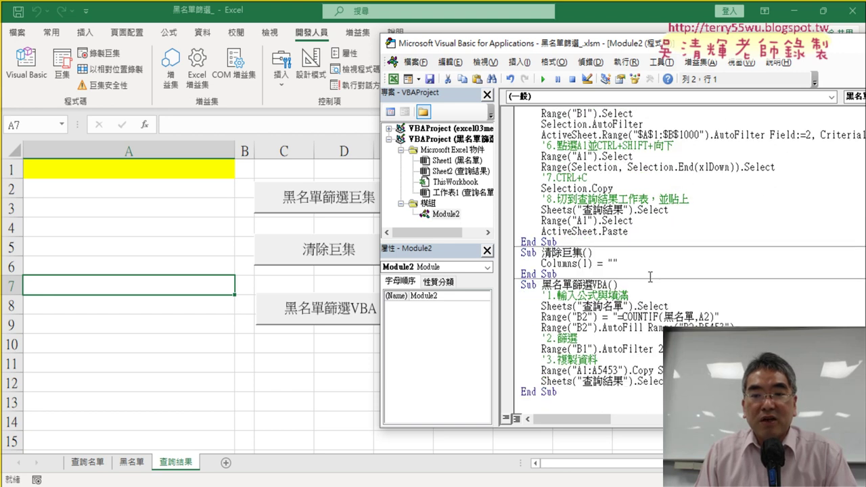
click(636, 285)
key(Return)
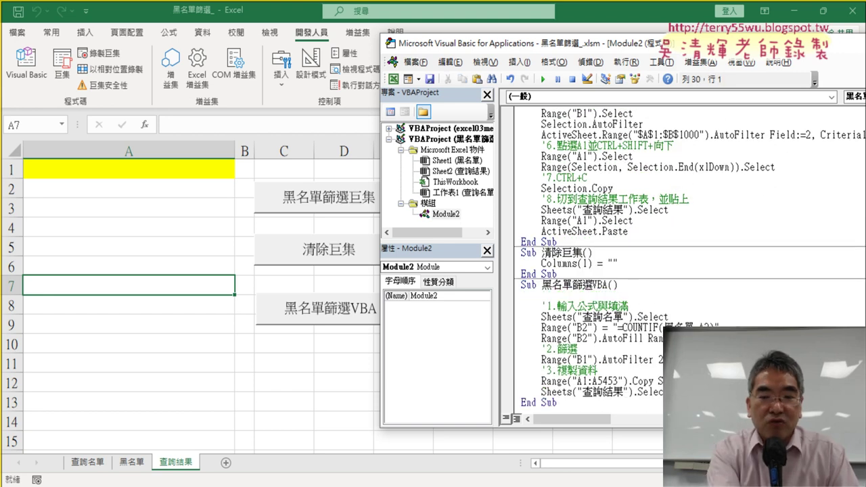
key(ctrl+v)
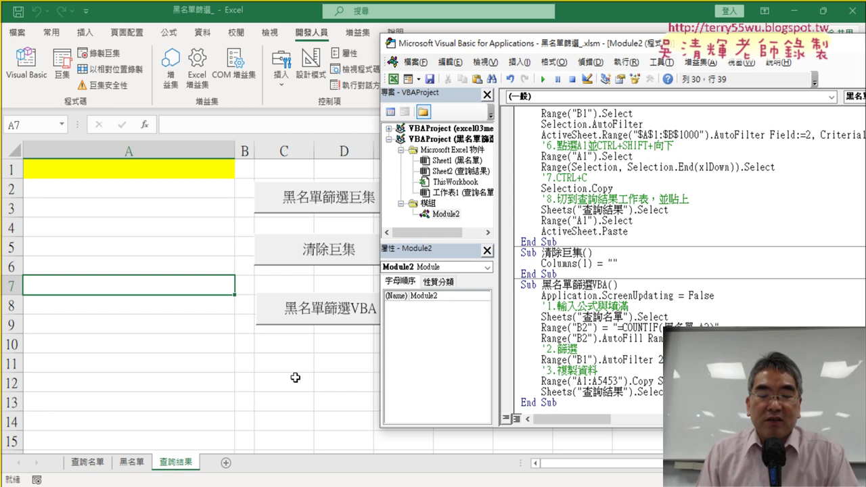
click(295, 378)
click(385, 306)
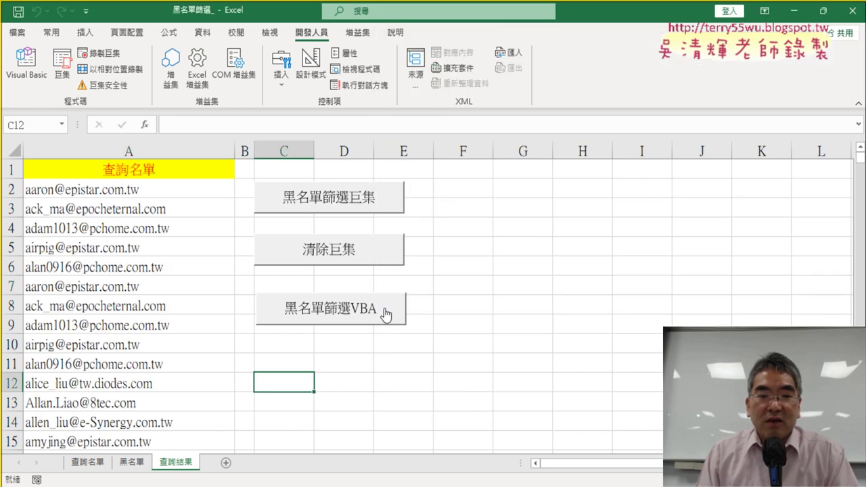
click(358, 261)
click(354, 303)
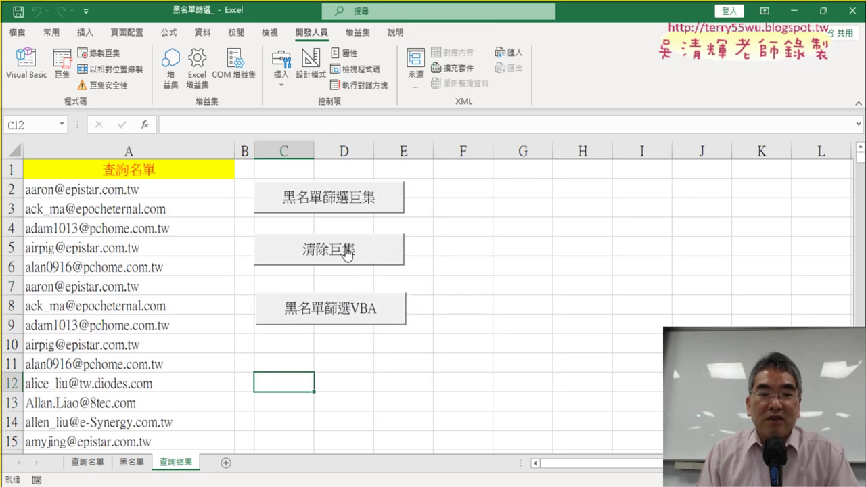
click(347, 255)
click(342, 307)
click(343, 262)
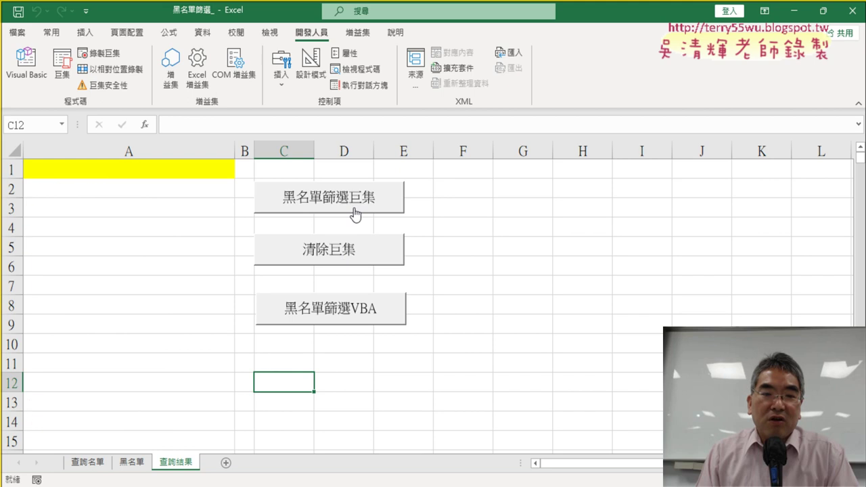
click(355, 215)
click(348, 251)
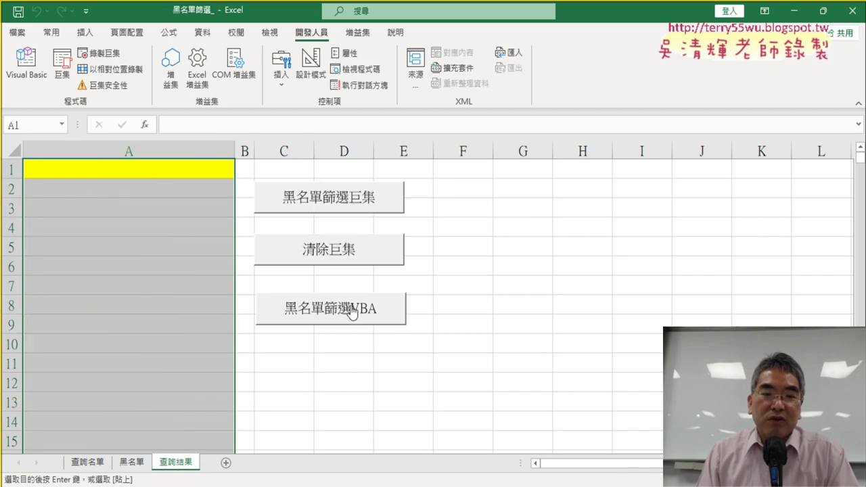
click(351, 311)
click(359, 249)
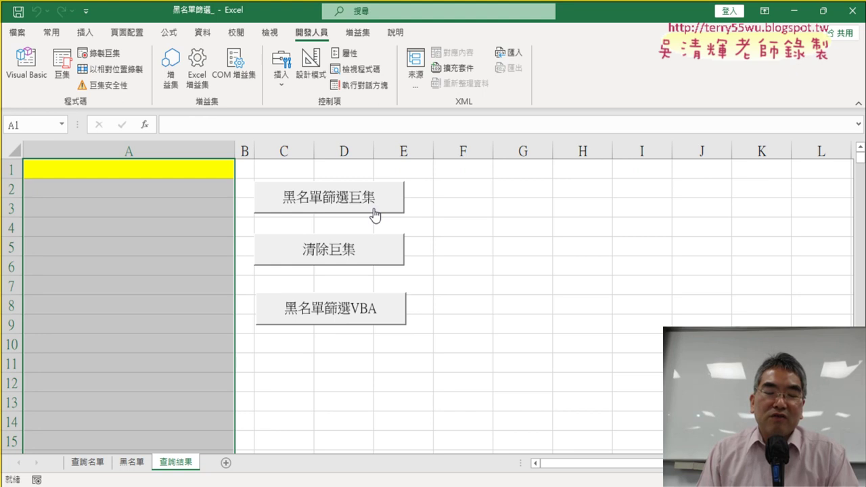
click(373, 210)
click(367, 248)
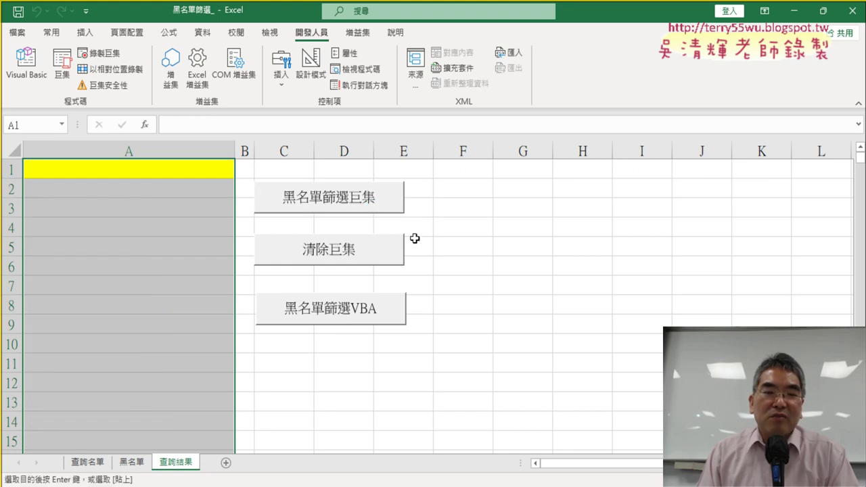
click(383, 213)
click(376, 263)
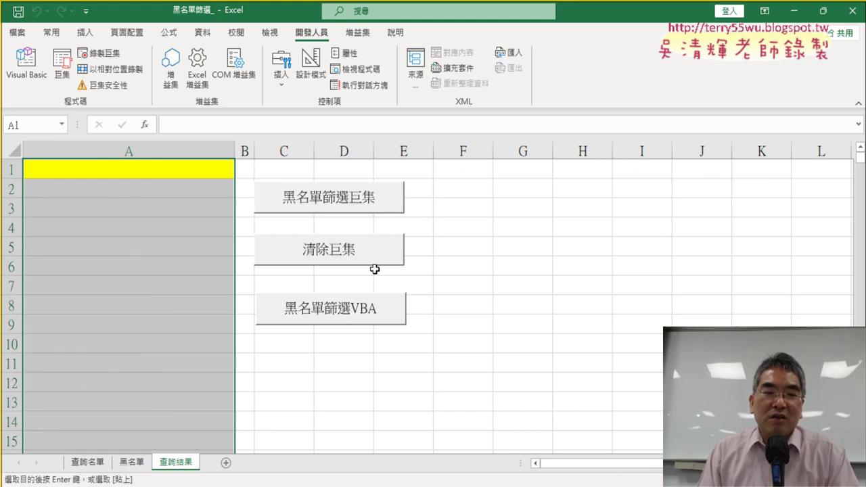
click(396, 310)
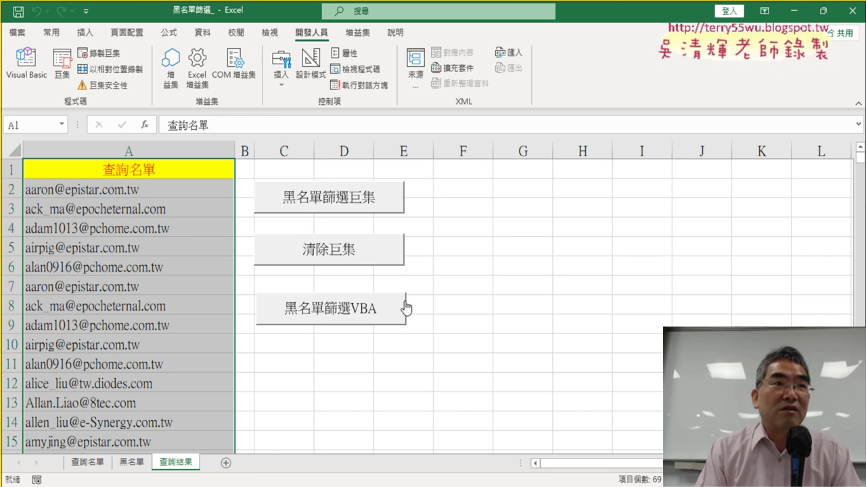
Open the 黑名單篩選巨集 button's assigned macro code and highlight its first step comment.
right_click(350, 190)
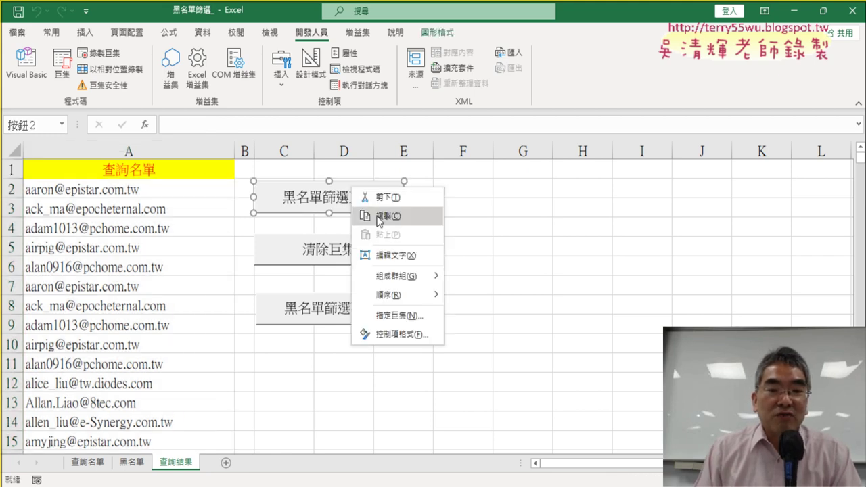
click(399, 315)
click(510, 220)
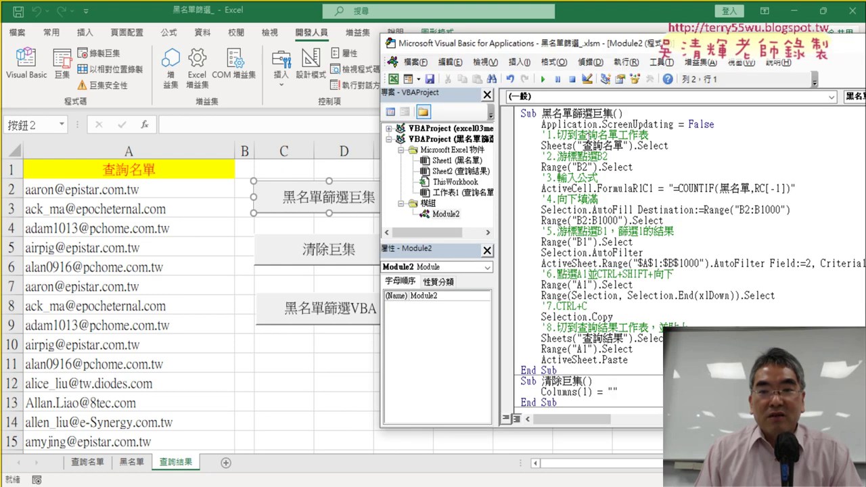
drag(542, 135, 657, 138)
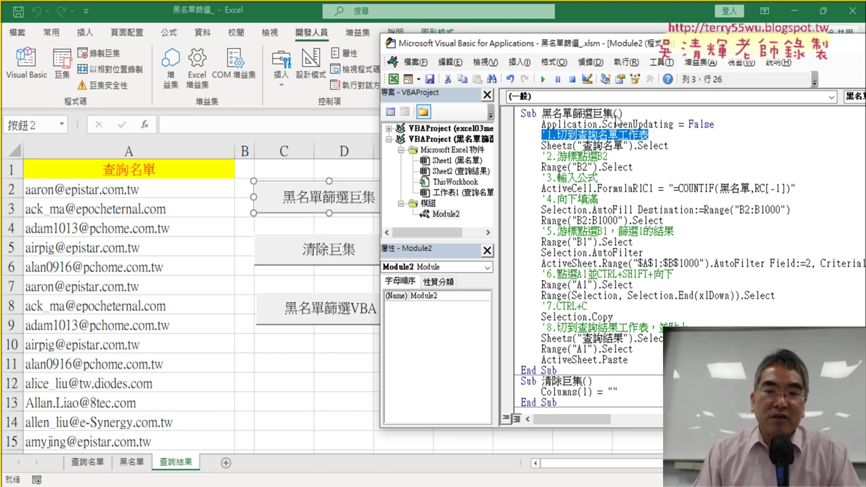
click(646, 264)
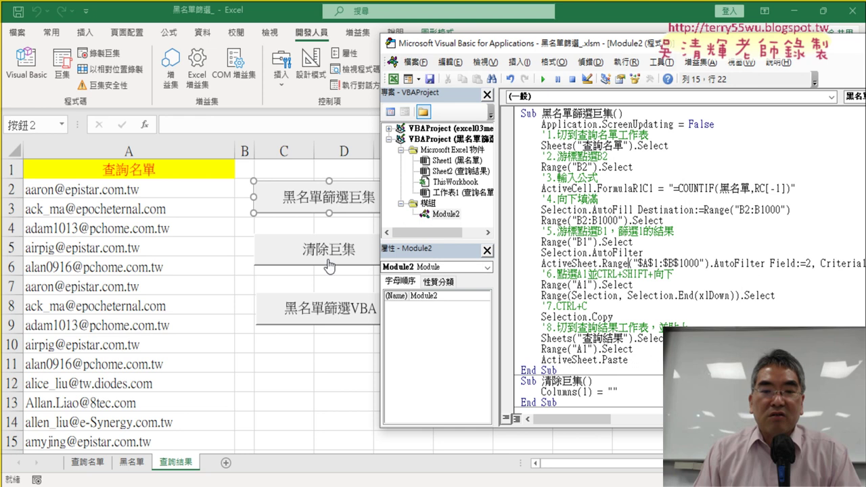
Select the whole 黑名單篩選VBA routine, then switch to the Chrome code notes.
scroll(675, 301, down, 5)
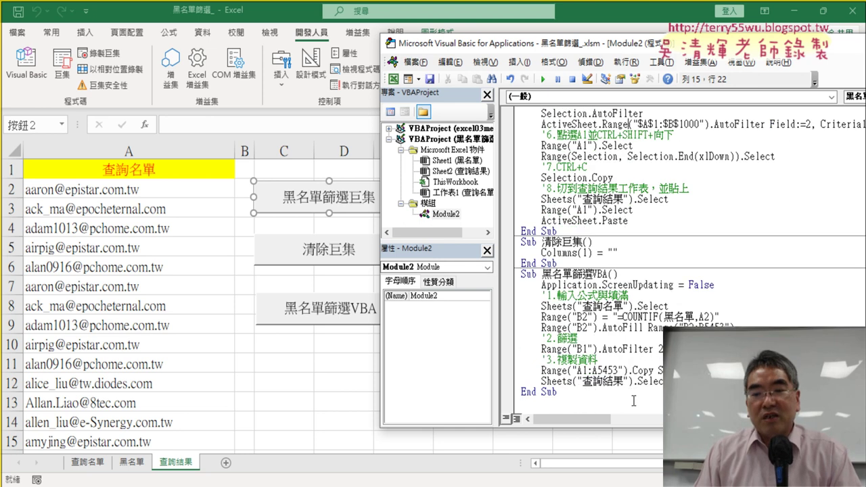
click(570, 393)
drag(571, 393, 519, 274)
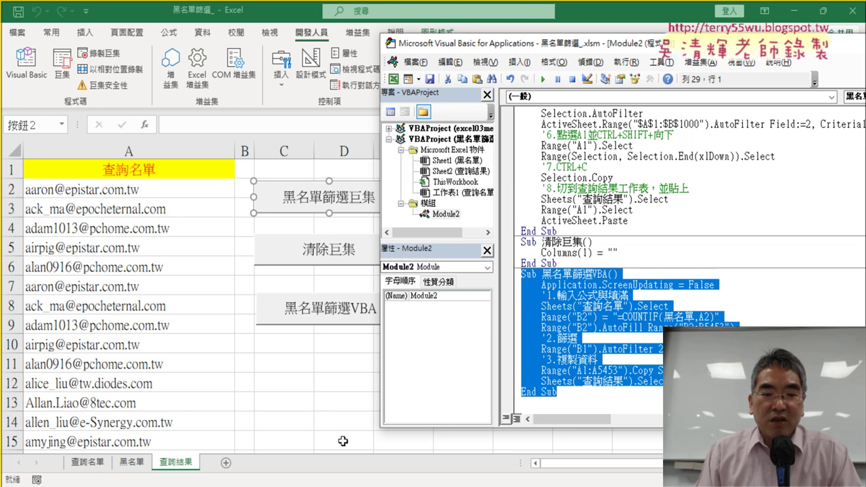
key(alt+Tab)
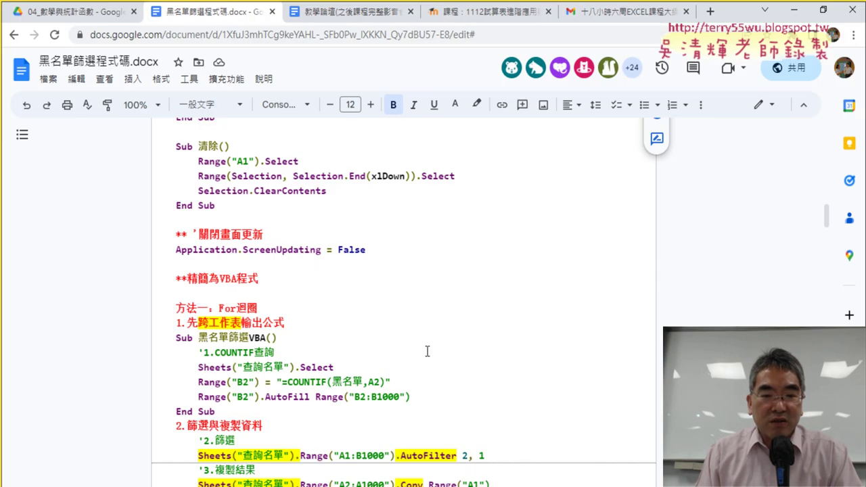
Scroll the Google Doc to the 完整程式碼 section and the End(xlDown) variant.
scroll(427, 351, down, 1)
scroll(425, 349, down, 1)
scroll(423, 347, down, 1)
scroll(421, 346, down, 1)
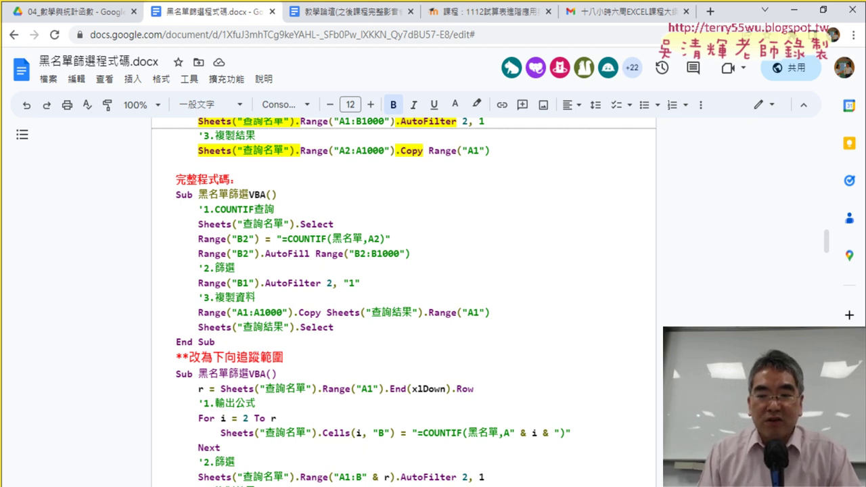
key(super+alt+d)
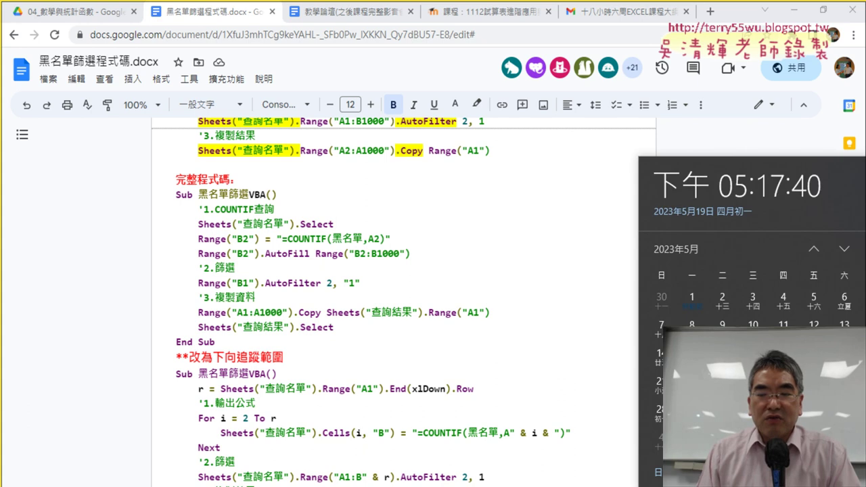